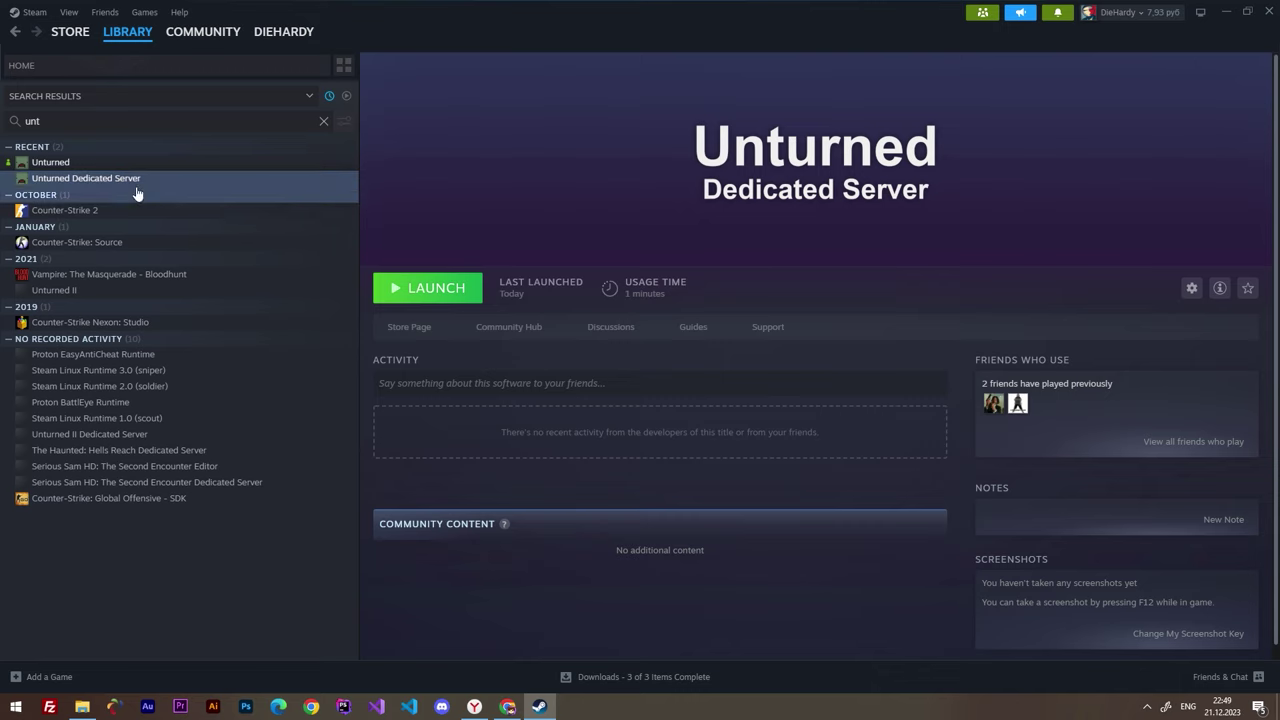
# Step: Browse to the Unturned Dedicated Server's local install folder through its Steam Properties
pyautogui.rightClick(62, 185)
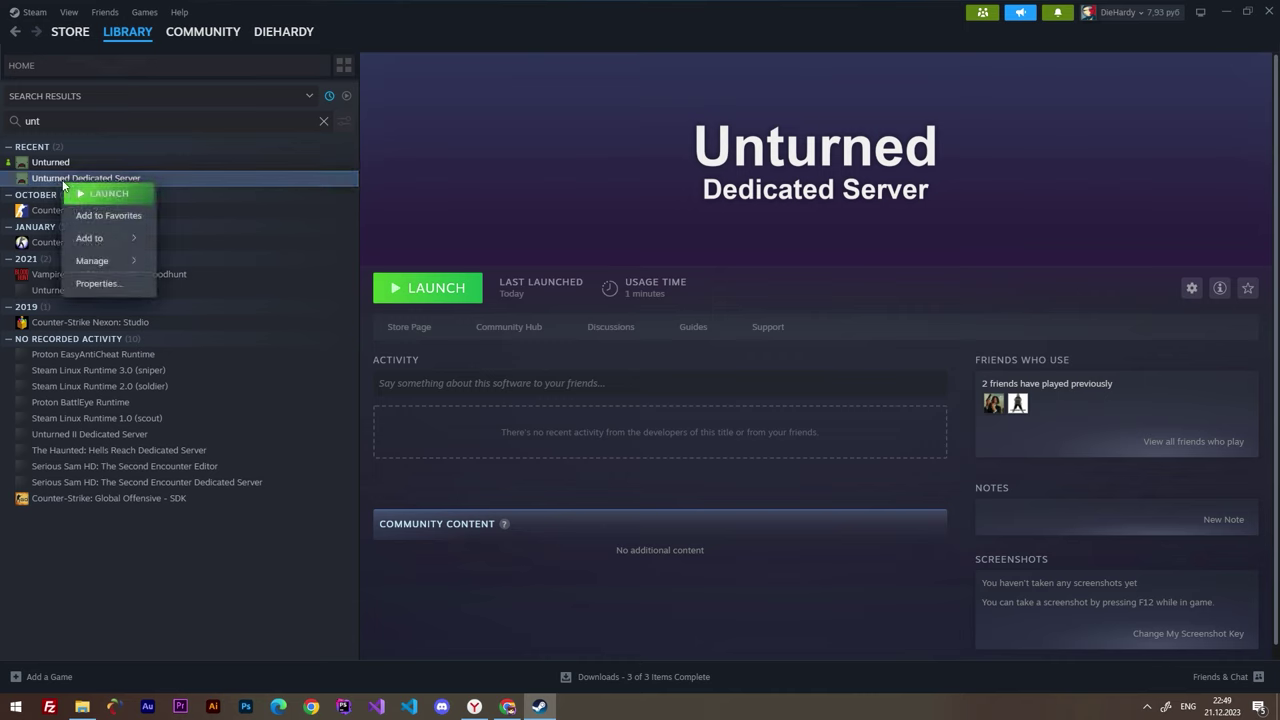
pyautogui.click(100, 284)
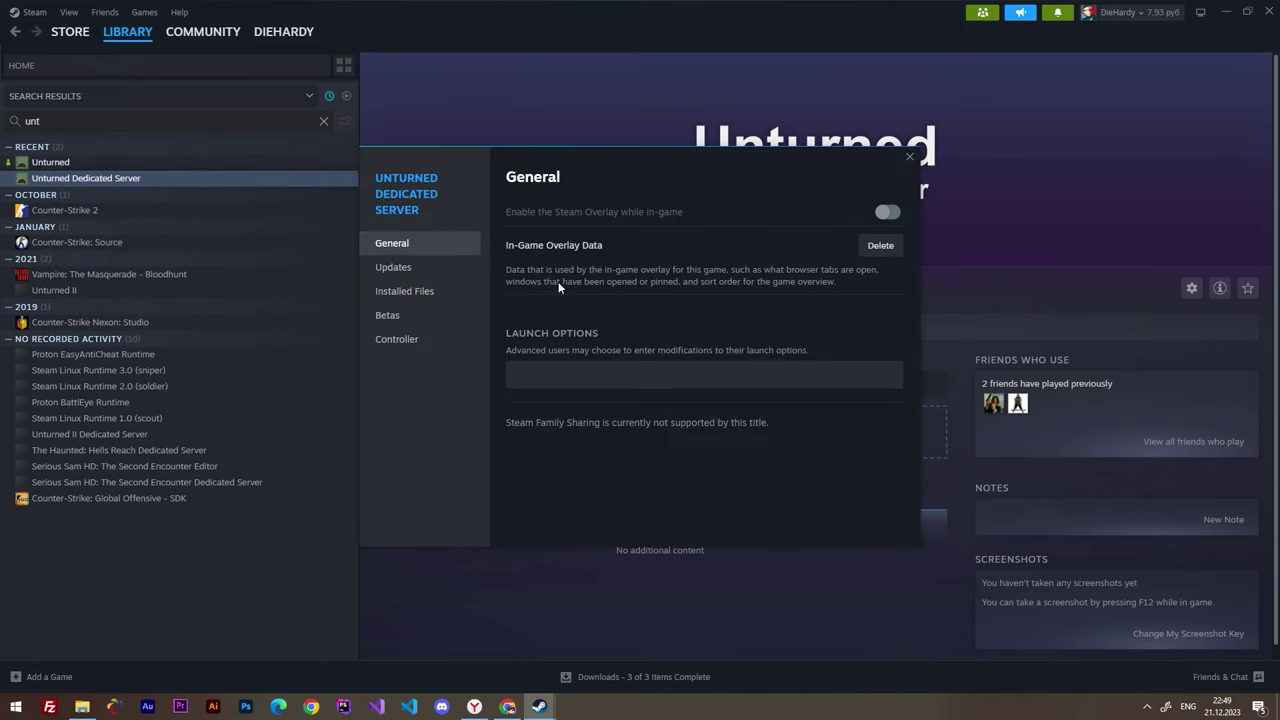
pyautogui.click(396, 300)
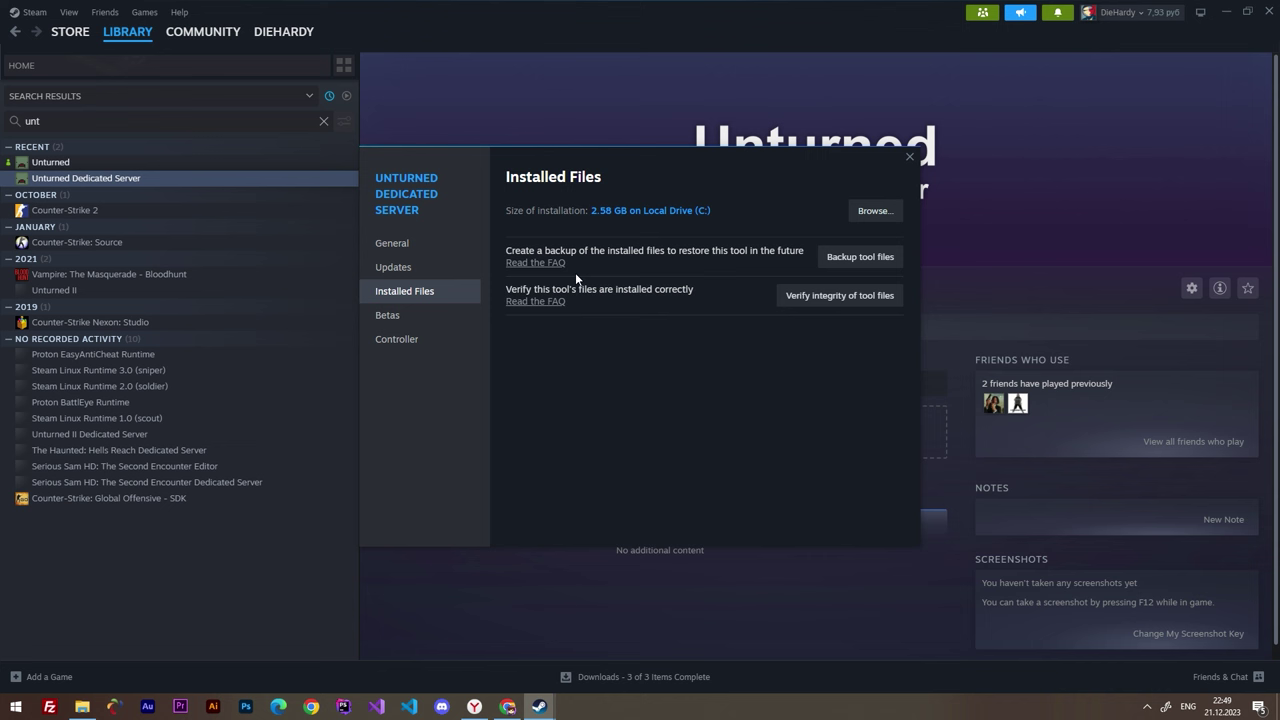
pyautogui.click(884, 211)
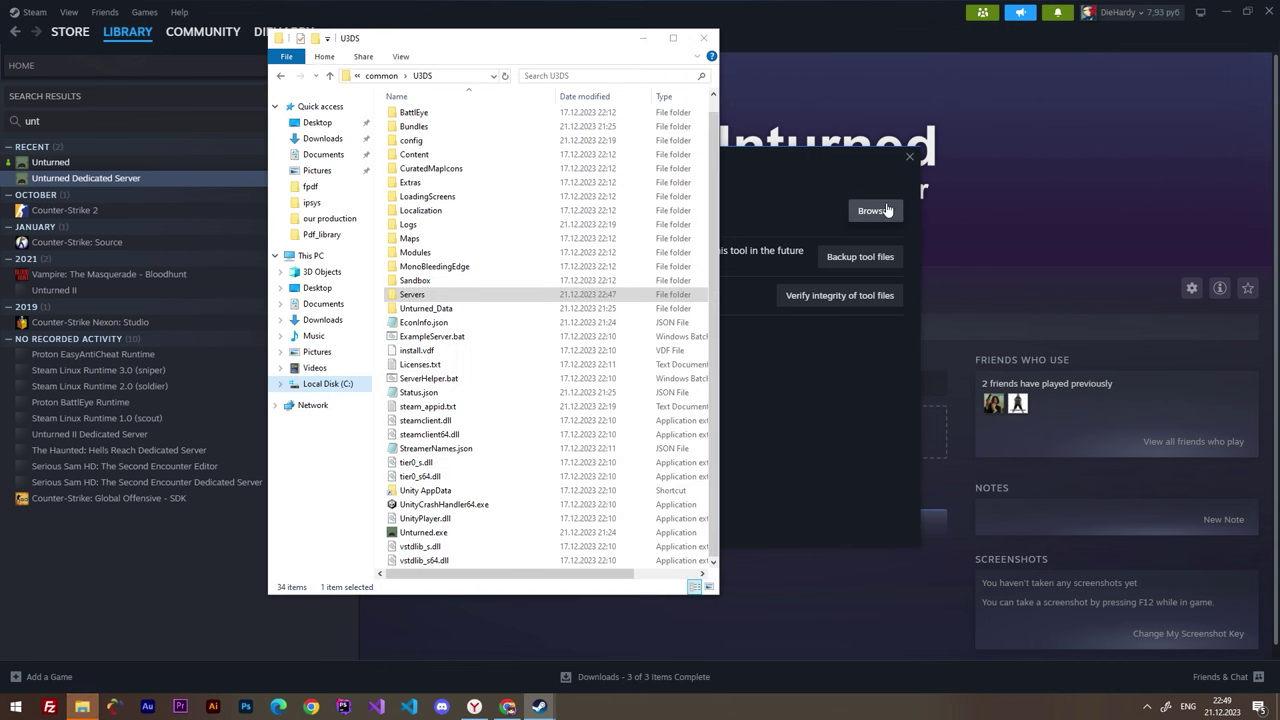
pyautogui.click(909, 157)
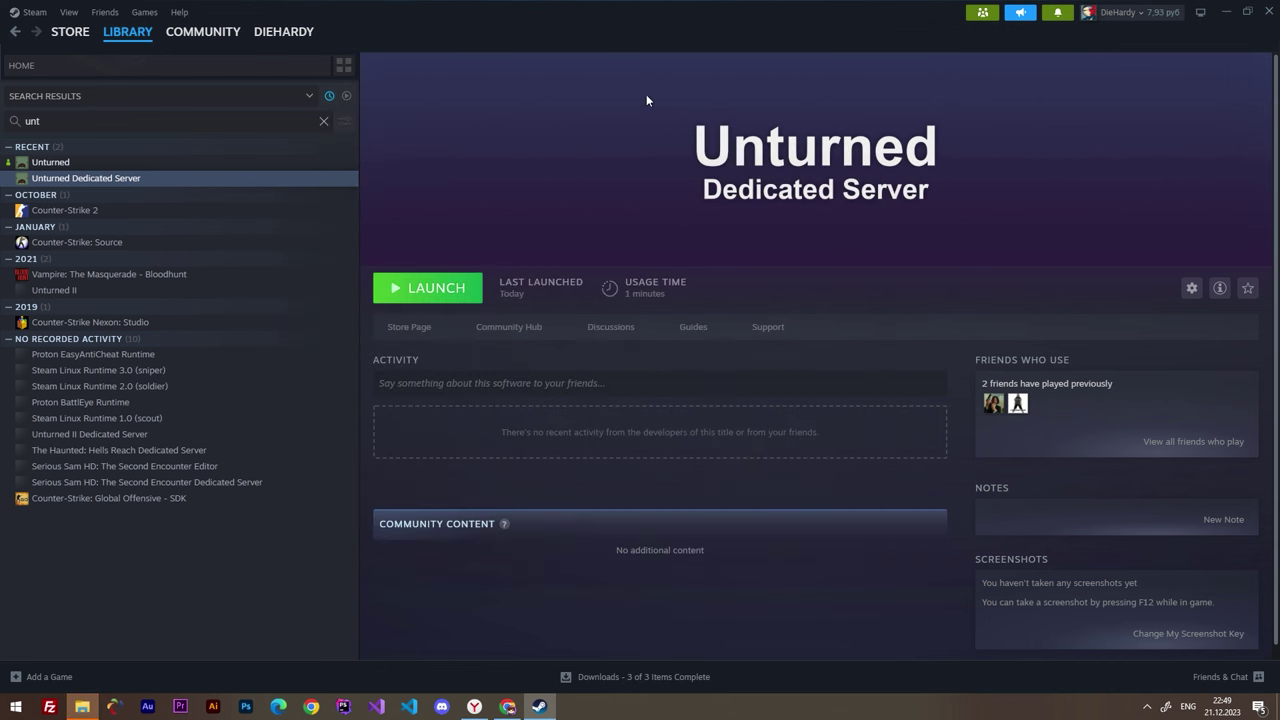
# Step: Check the Servers folder, return to the U3DS folder, and launch Unturned.exe
pyautogui.click(82, 707)
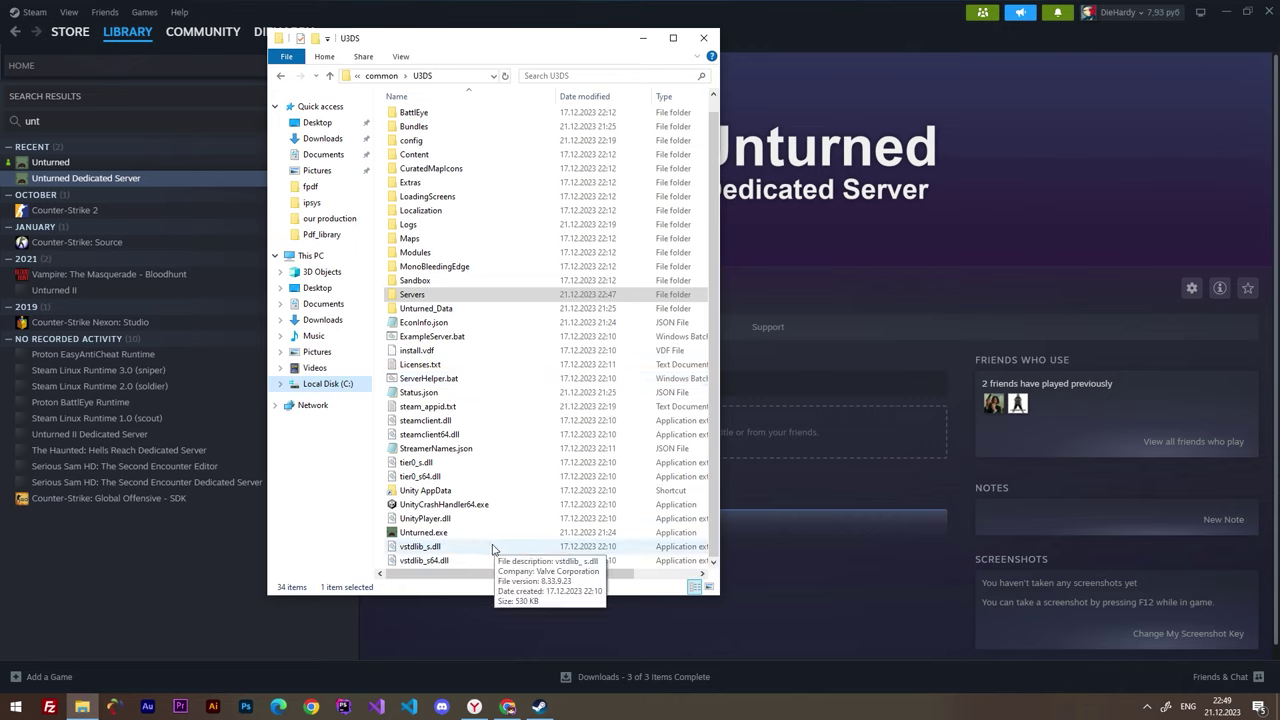
pyautogui.doubleClick(430, 300)
pyautogui.moveTo(609, 388); pyautogui.dragTo(380, 104)
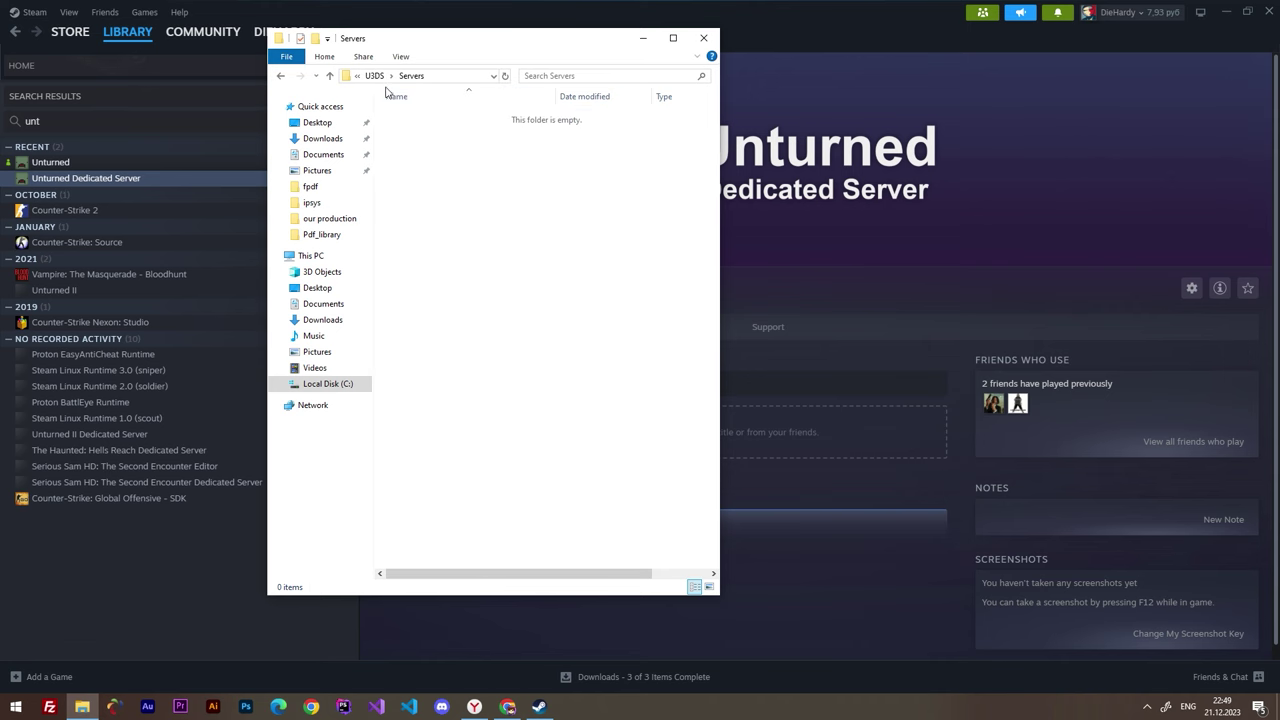
pyautogui.click(374, 76)
pyautogui.scroll(-1, 480, 490)
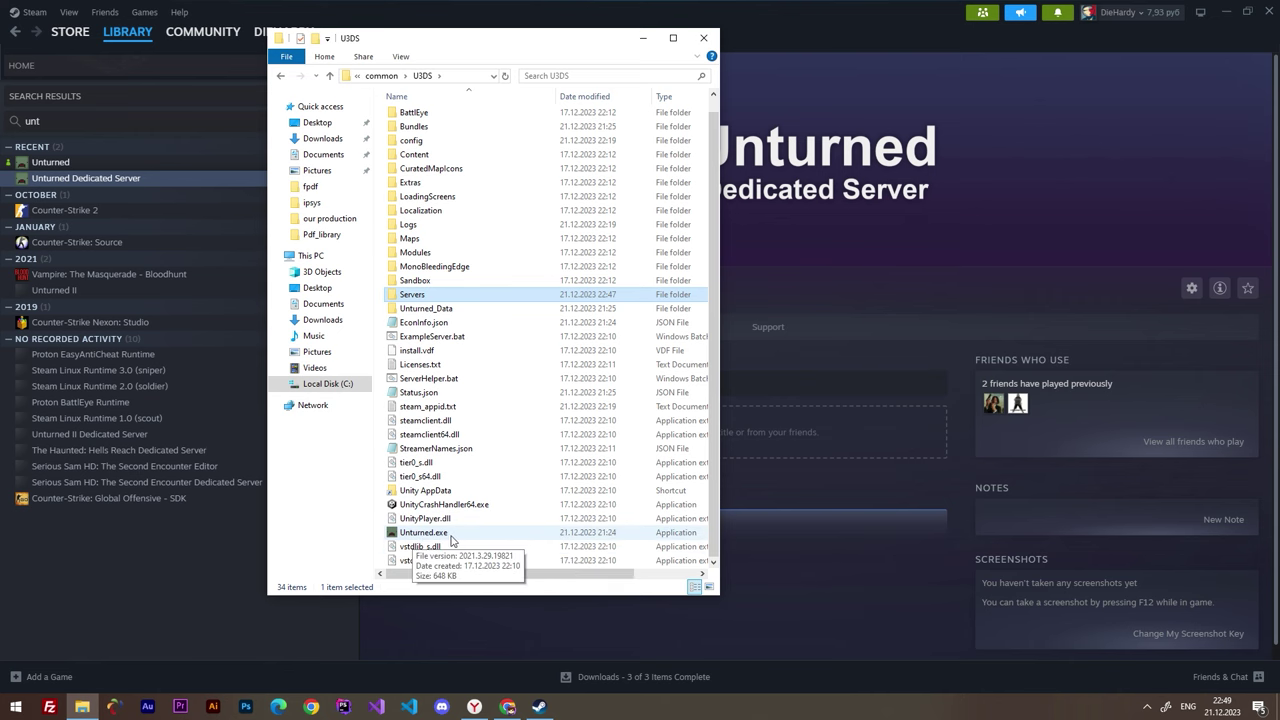
pyautogui.doubleClick(455, 537)
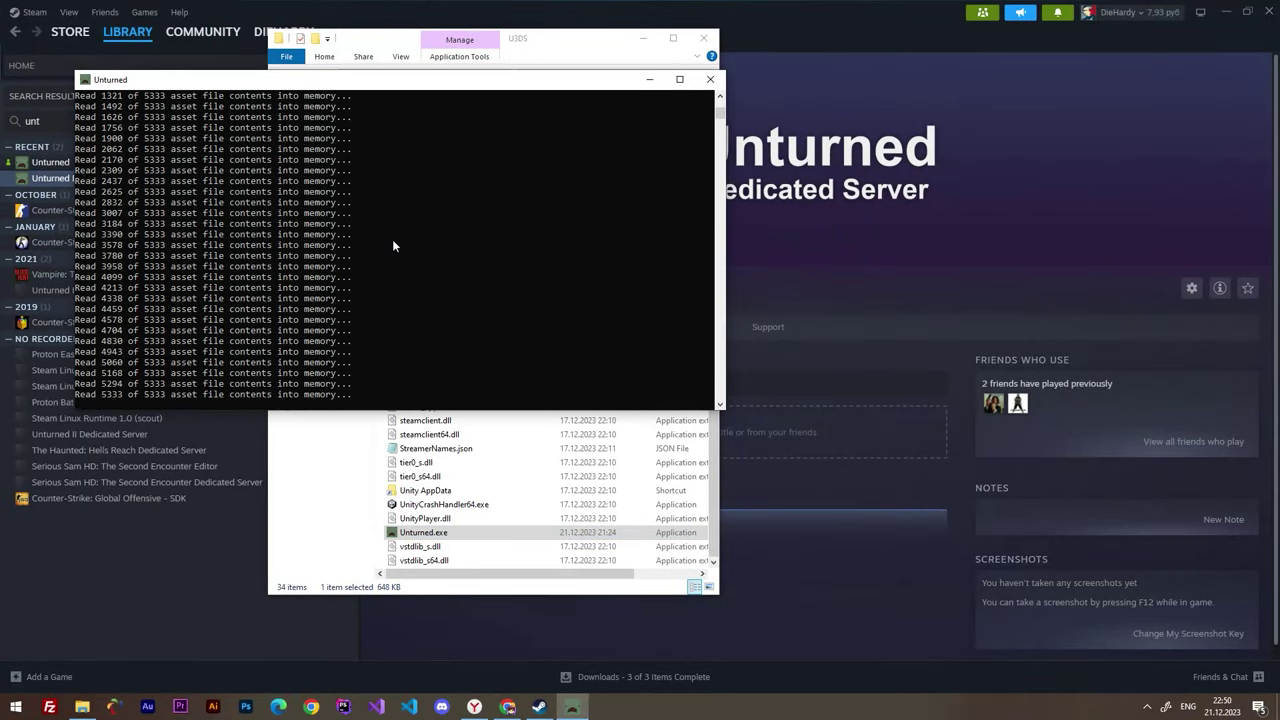
pyautogui.click(508, 707)
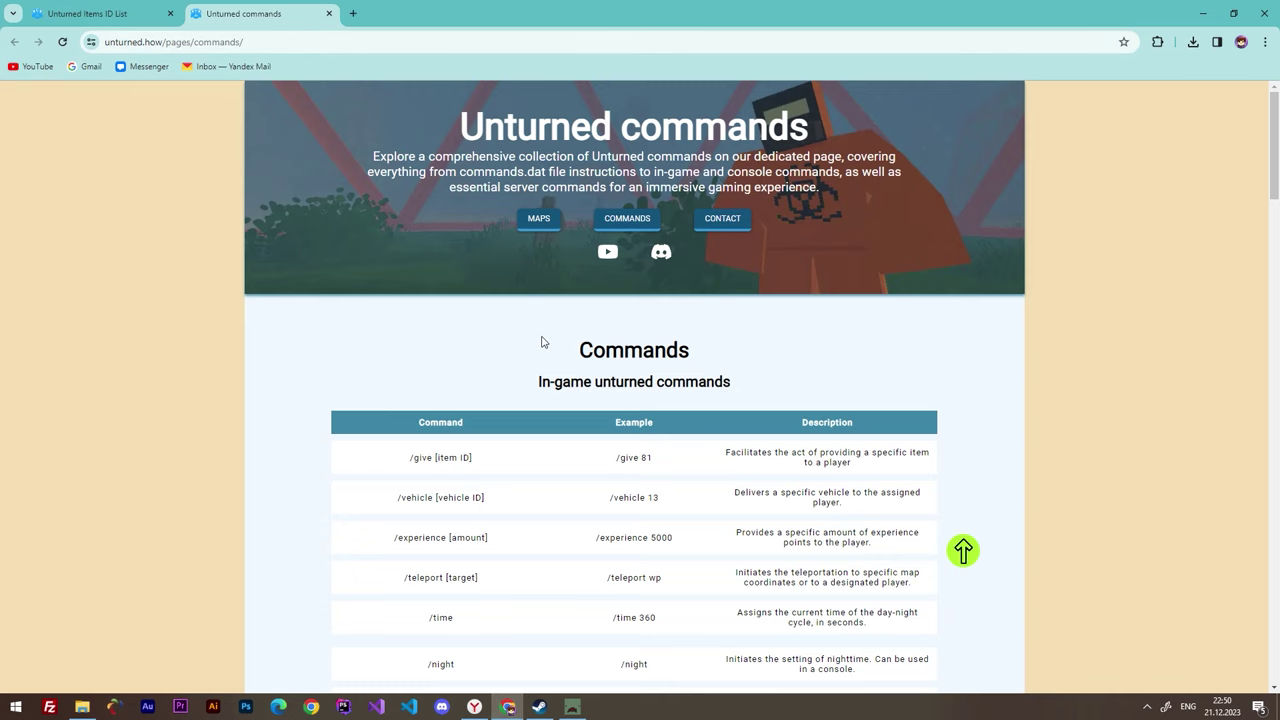
# Step: Read the unturned.how commands page down through the console and Commands.dat tables
pyautogui.scroll(-1, 545, 340)
pyautogui.scroll(1, 605, 300)
pyautogui.scroll(-15, 594, 309)
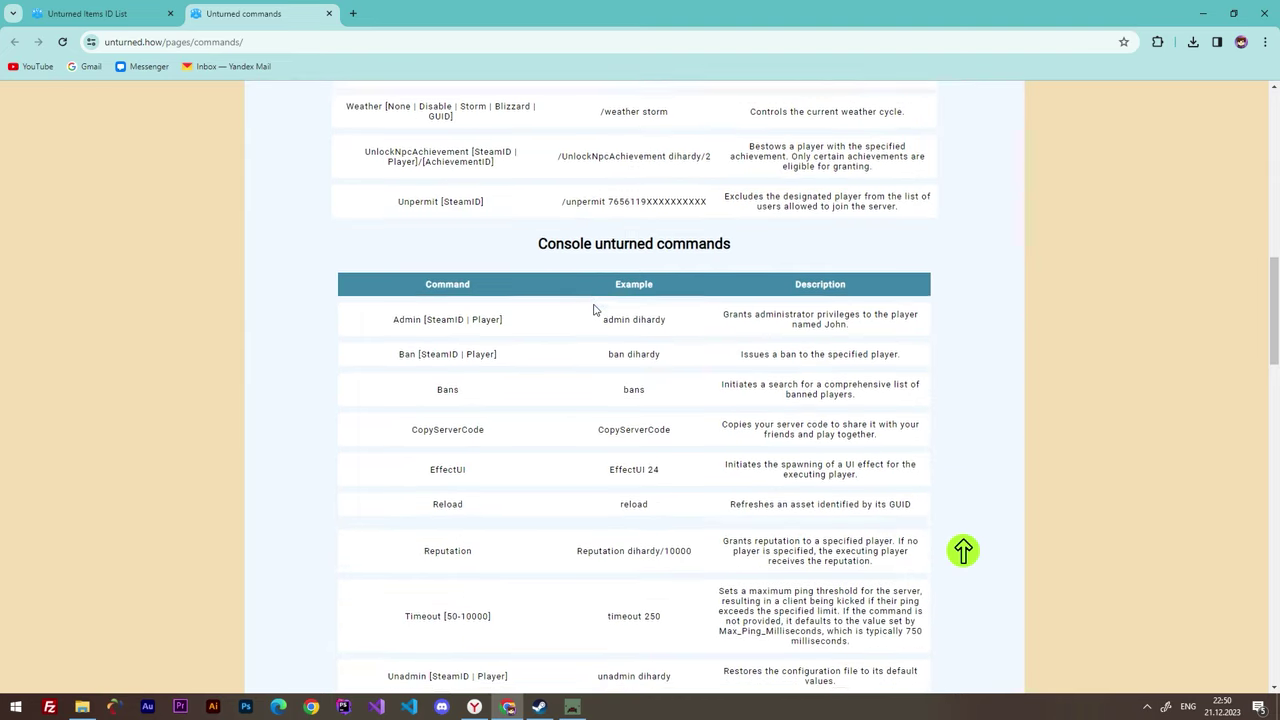
pyautogui.scroll(-8, 592, 309)
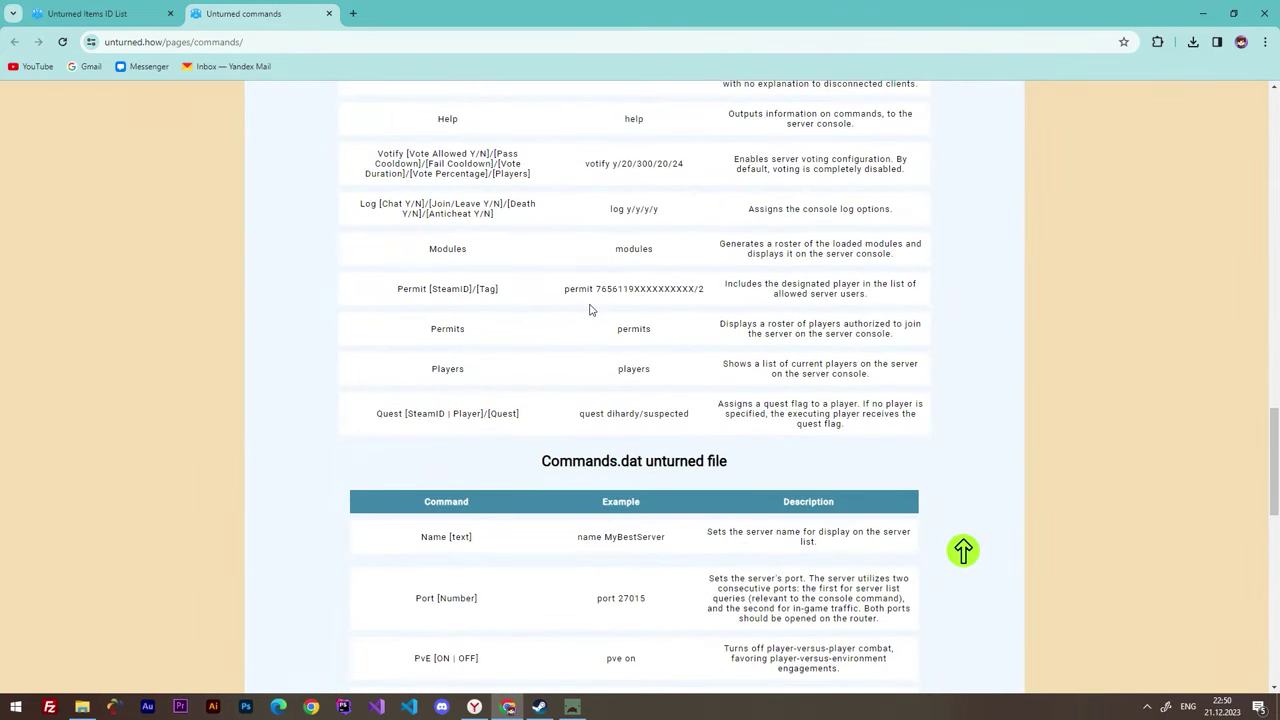
pyautogui.scroll(-6, 394, 266)
pyautogui.scroll(2, 394, 266)
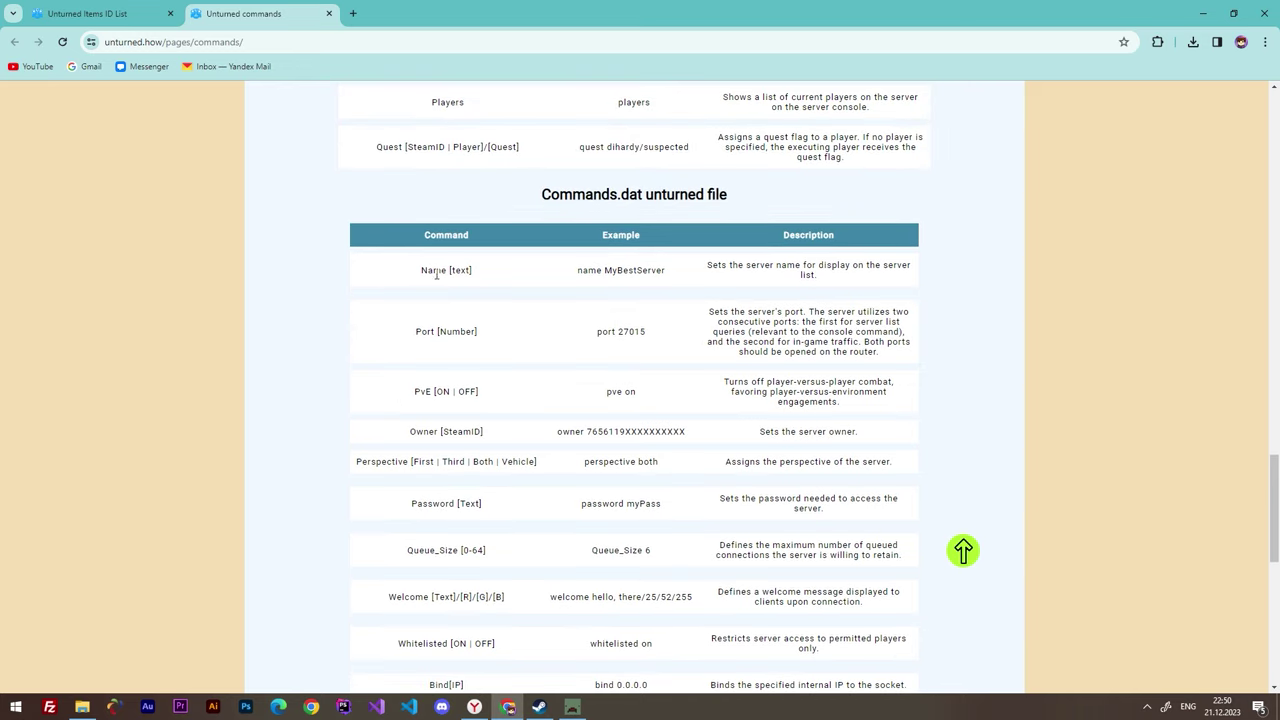
pyautogui.moveTo(420, 274); pyautogui.dragTo(506, 299)
pyautogui.click(506, 300)
pyautogui.scroll(-2, 497, 301)
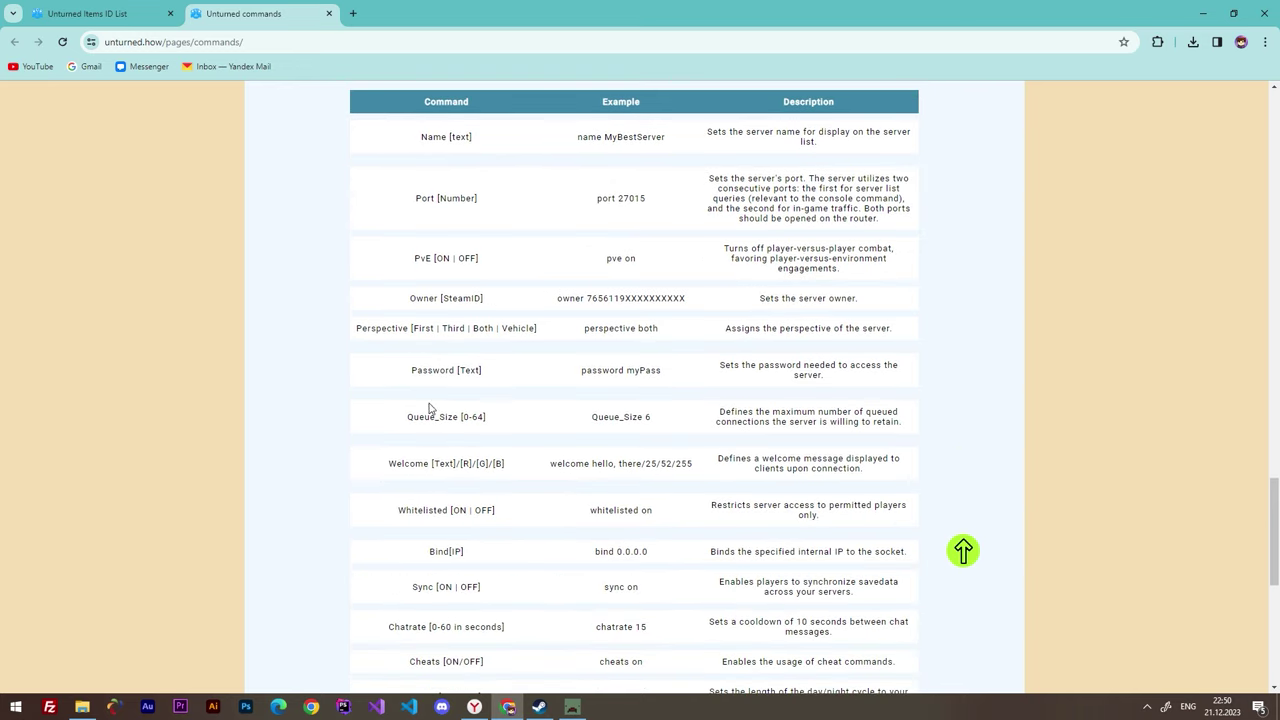
pyautogui.scroll(1, 454, 202)
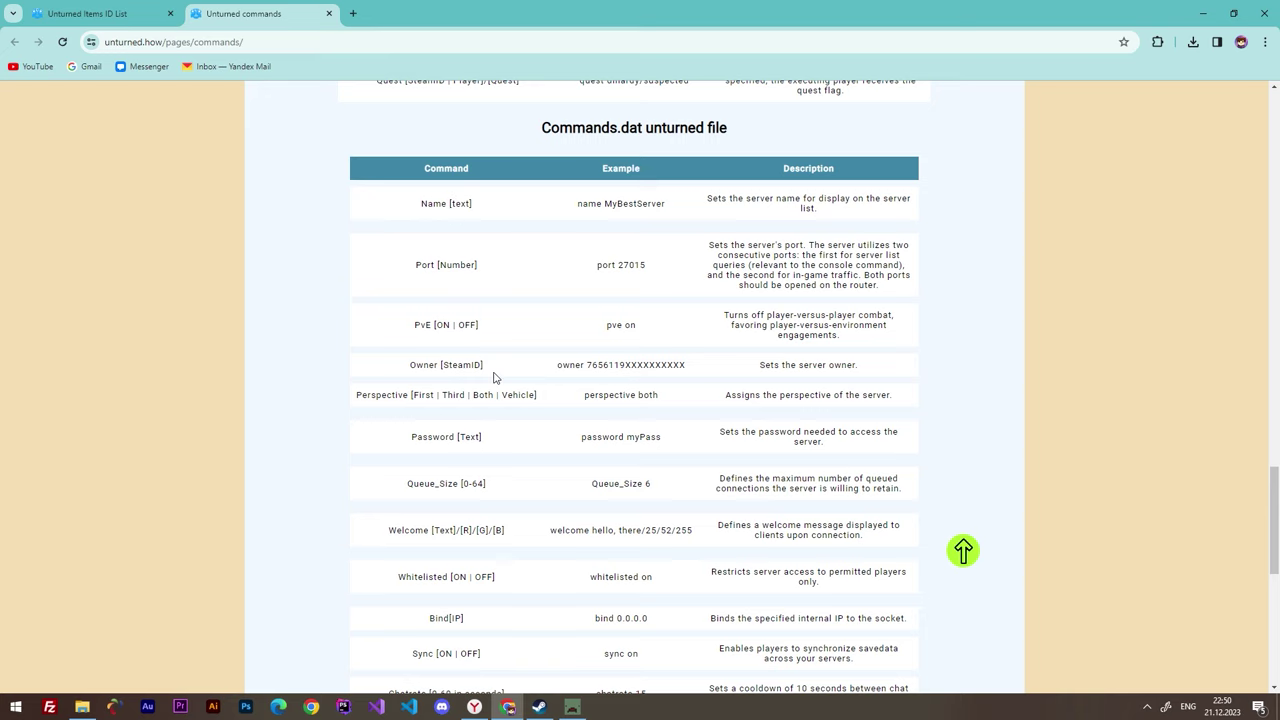
pyautogui.scroll(-5, 429, 409)
pyautogui.scroll(-1, 494, 491)
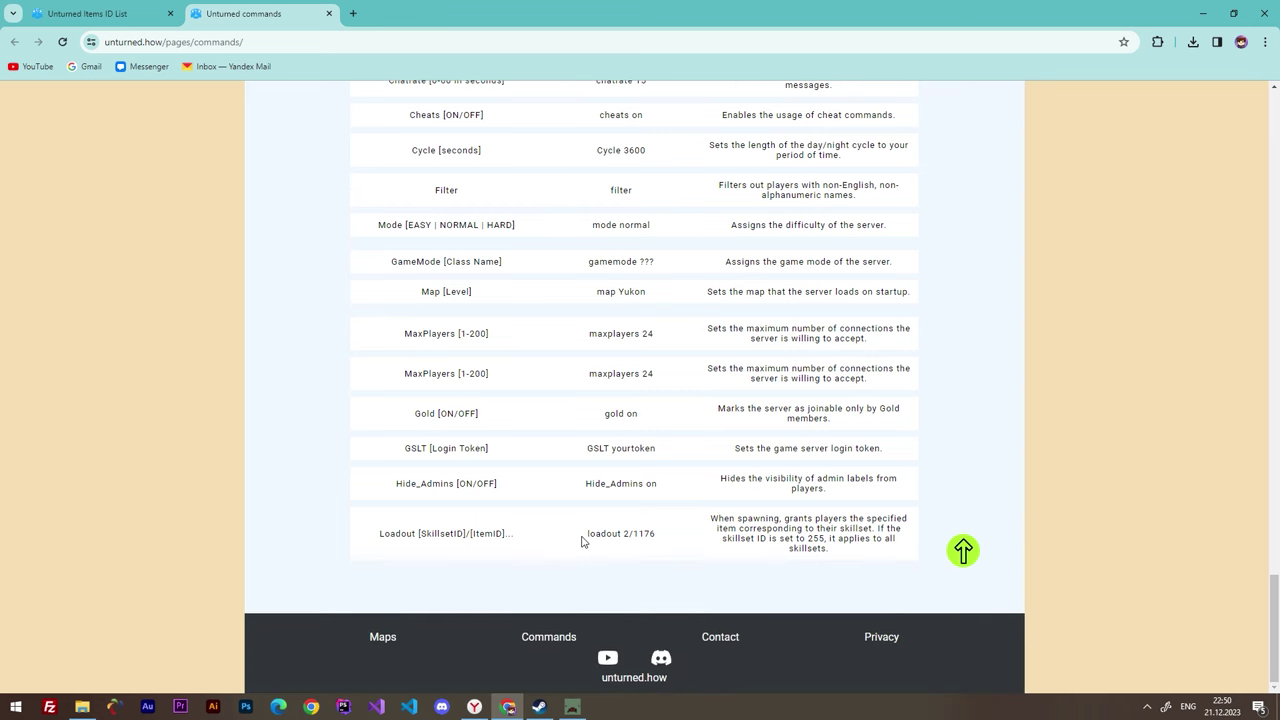
pyautogui.scroll(5, 583, 541)
pyautogui.write('save')
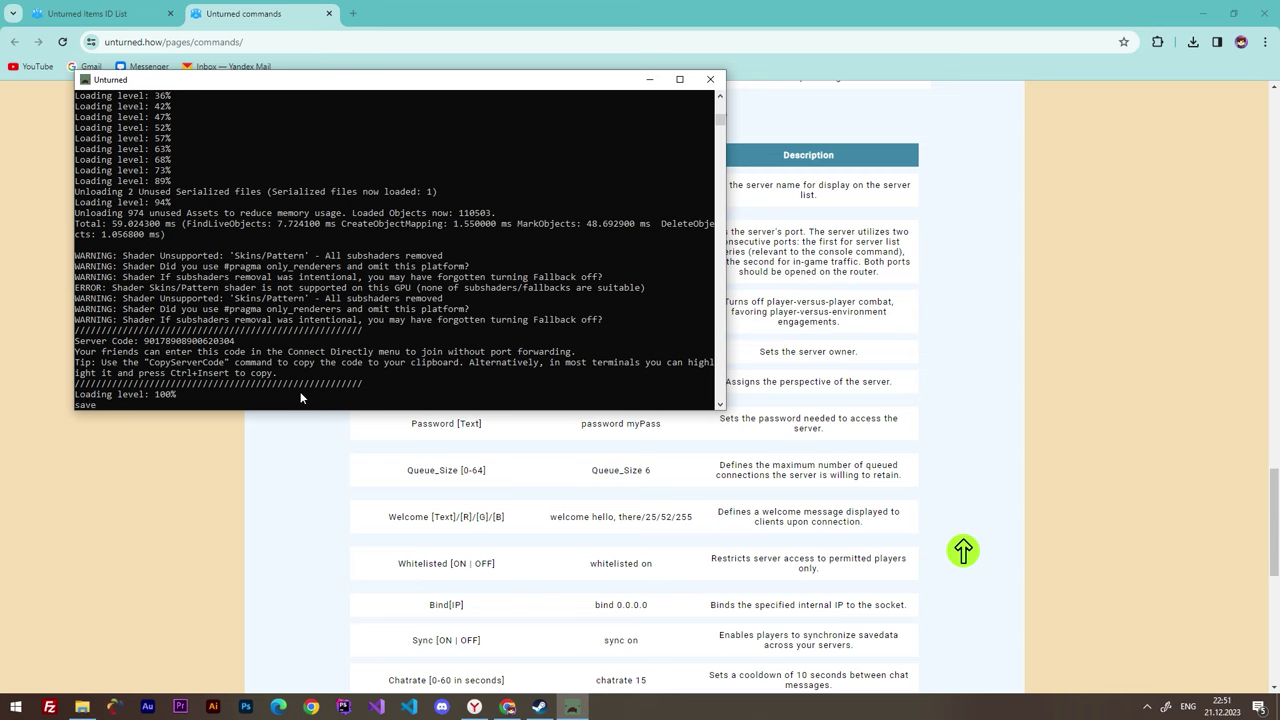
# Step: Save the server with the save command, then find the Shutdown command on the commands page
pyautogui.press('Return')
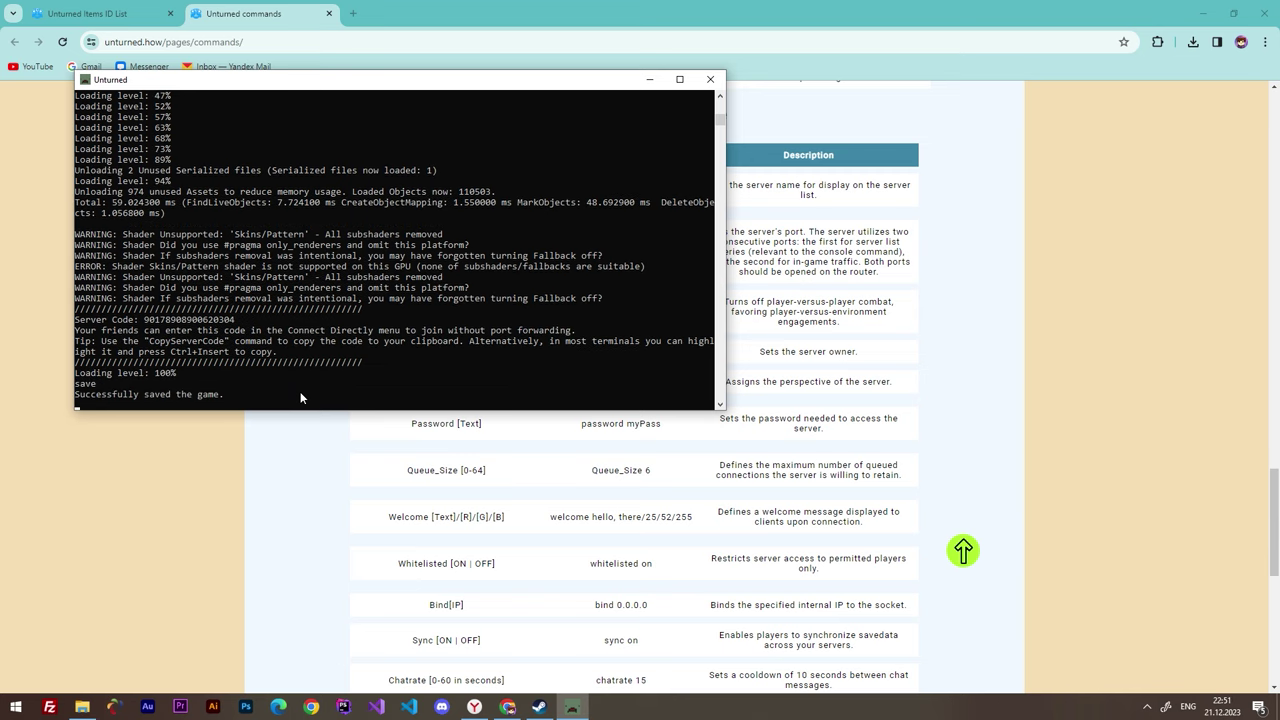
pyautogui.write('shut')
pyautogui.hotkey('alt', 'Tab')
pyautogui.hotkey('ctrl', 'f')
pyautogui.write('shutdow')
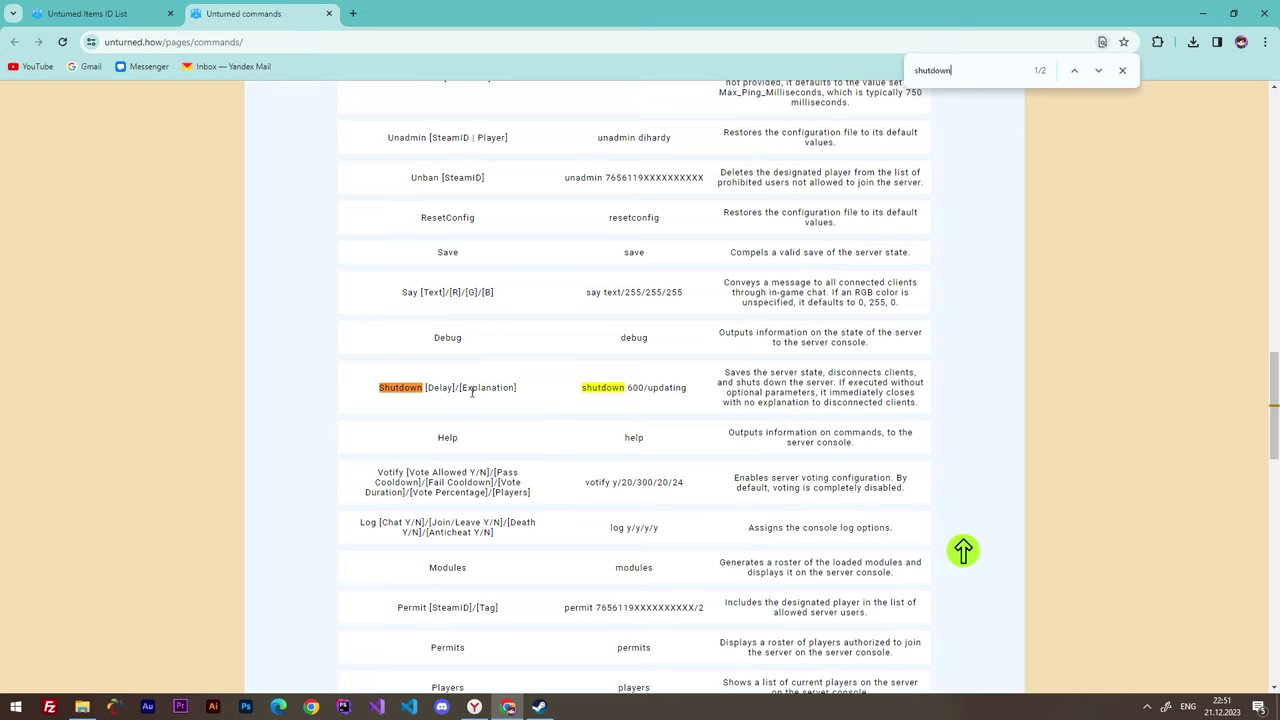
pyautogui.moveTo(518, 392); pyautogui.dragTo(383, 390)
pyautogui.click(726, 400)
pyautogui.moveTo(718, 378)
pyautogui.mouseDown()
pyautogui.moveTo(874, 414)
pyautogui.moveTo(922, 404)
pyautogui.mouseUp()
# Step: Open Servers > Default > Config.json in Notepad
pyautogui.hotkey('alt', 'Tab')
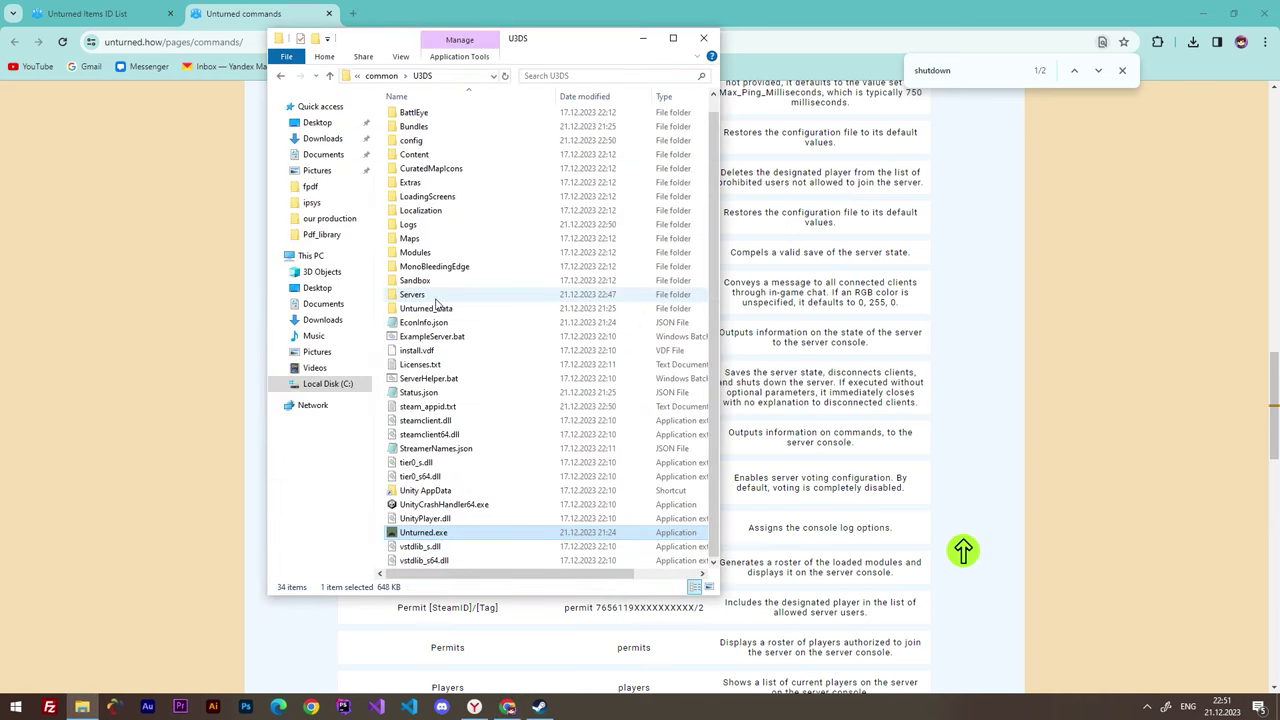
pyautogui.doubleClick(436, 297)
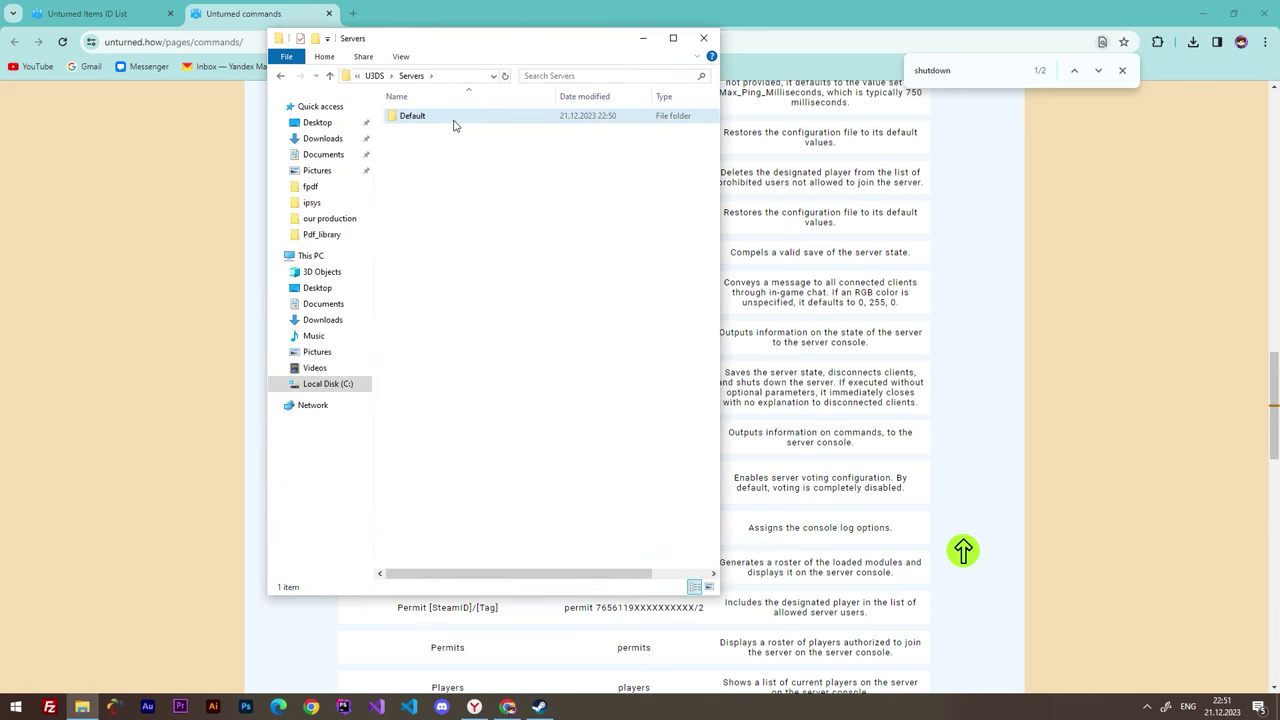
pyautogui.doubleClick(453, 125)
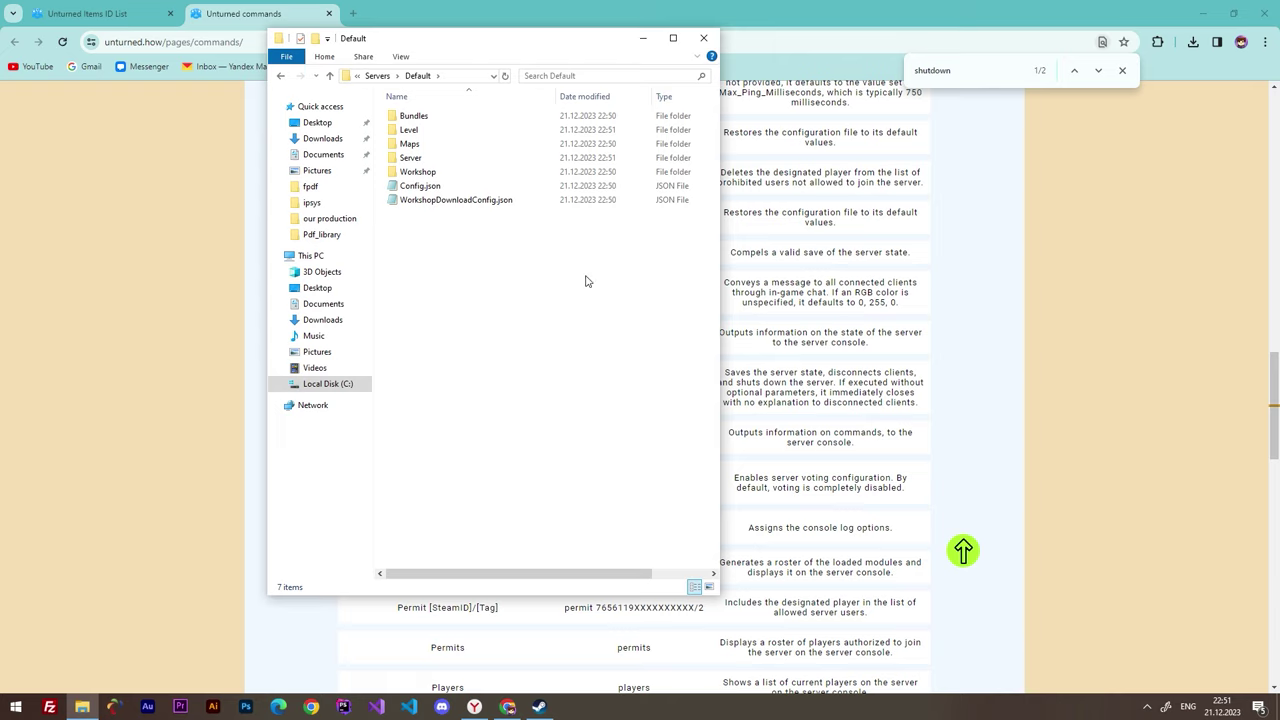
pyautogui.doubleClick(415, 188)
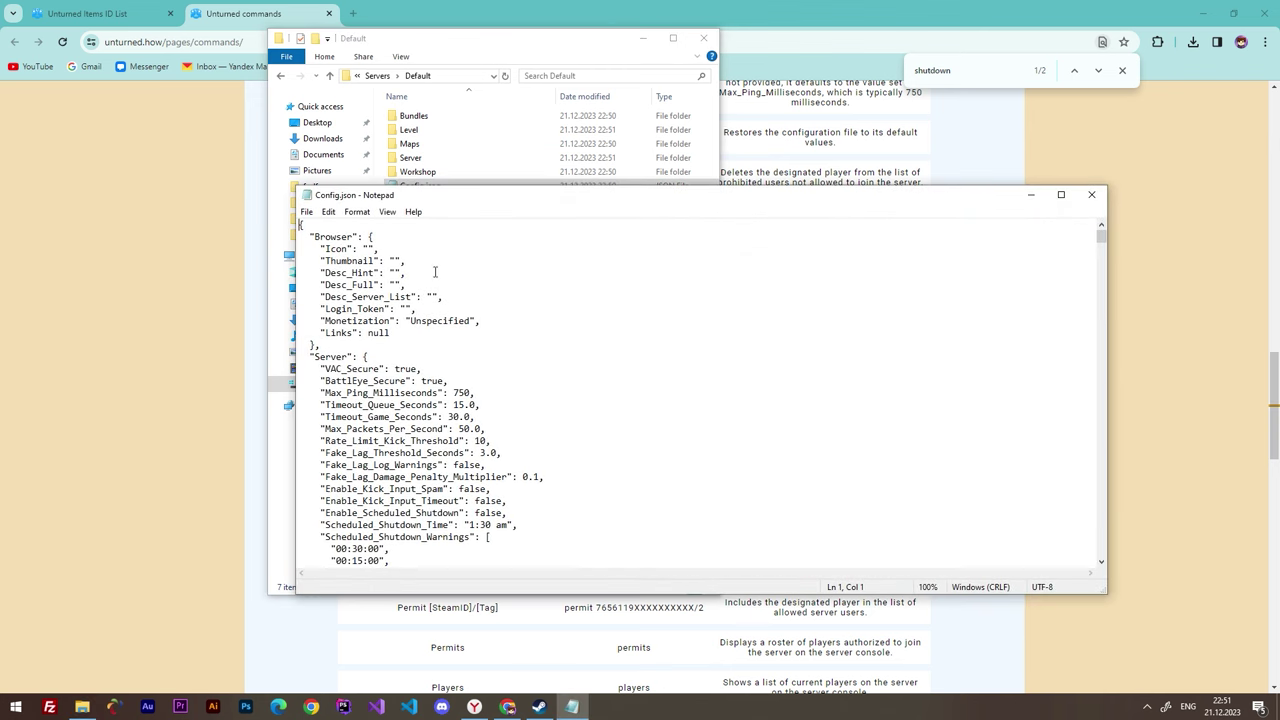
pyautogui.scroll(-20, 550, 390)
pyautogui.click(550, 392)
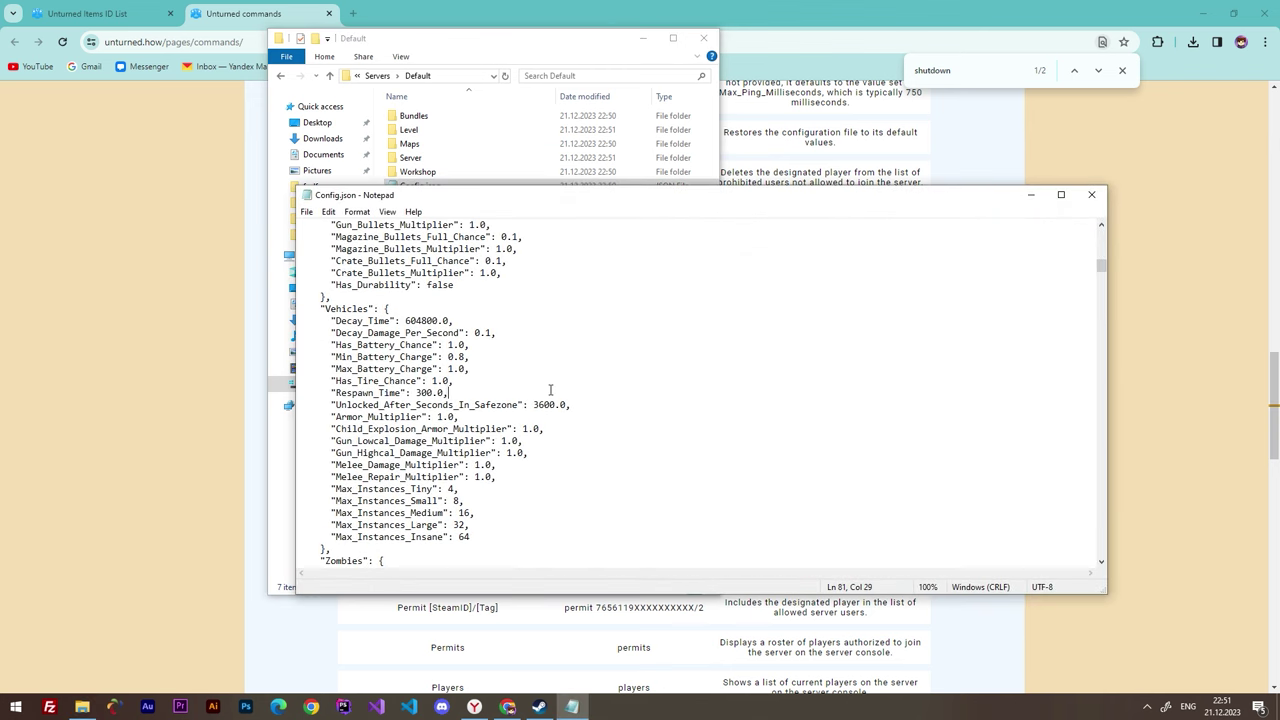
# Step: Search Config.json for Use_FakeIP, find no match, skim the file, and close it
pyautogui.hotkey('ctrl', 'f')
pyautogui.write('Use_FakeIP')
pyautogui.click(393, 336)
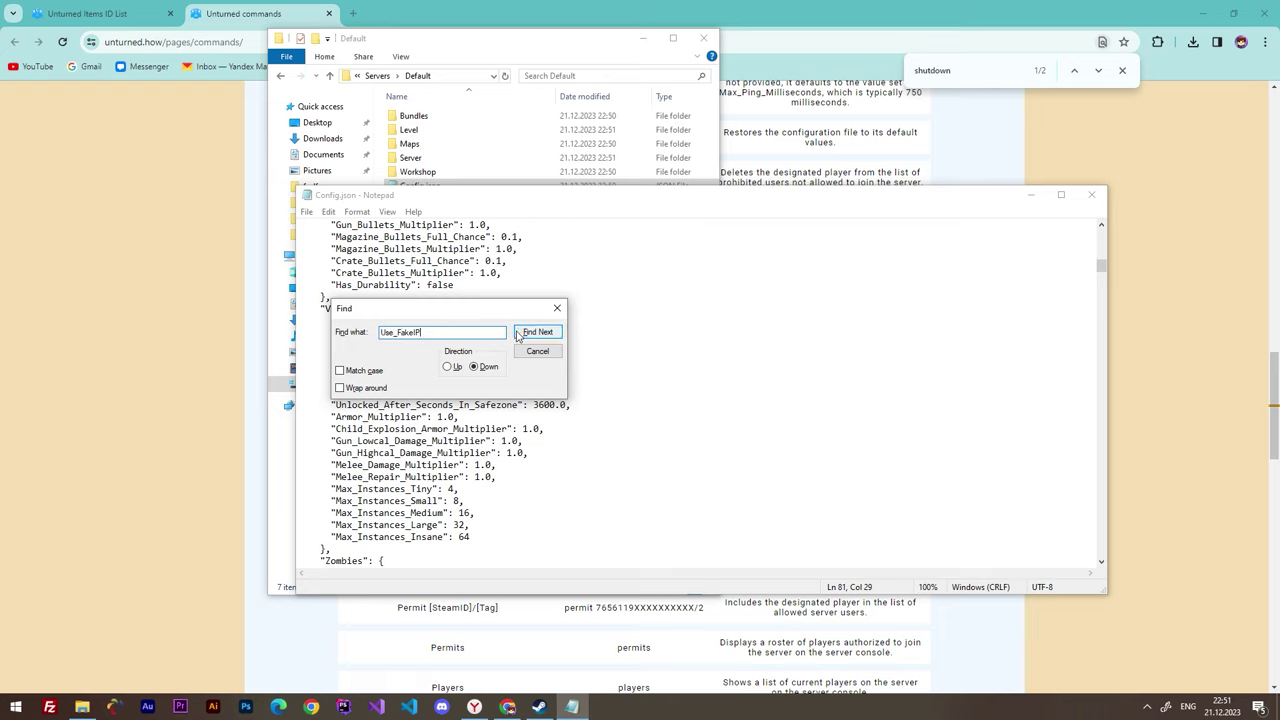
pyautogui.click(543, 335)
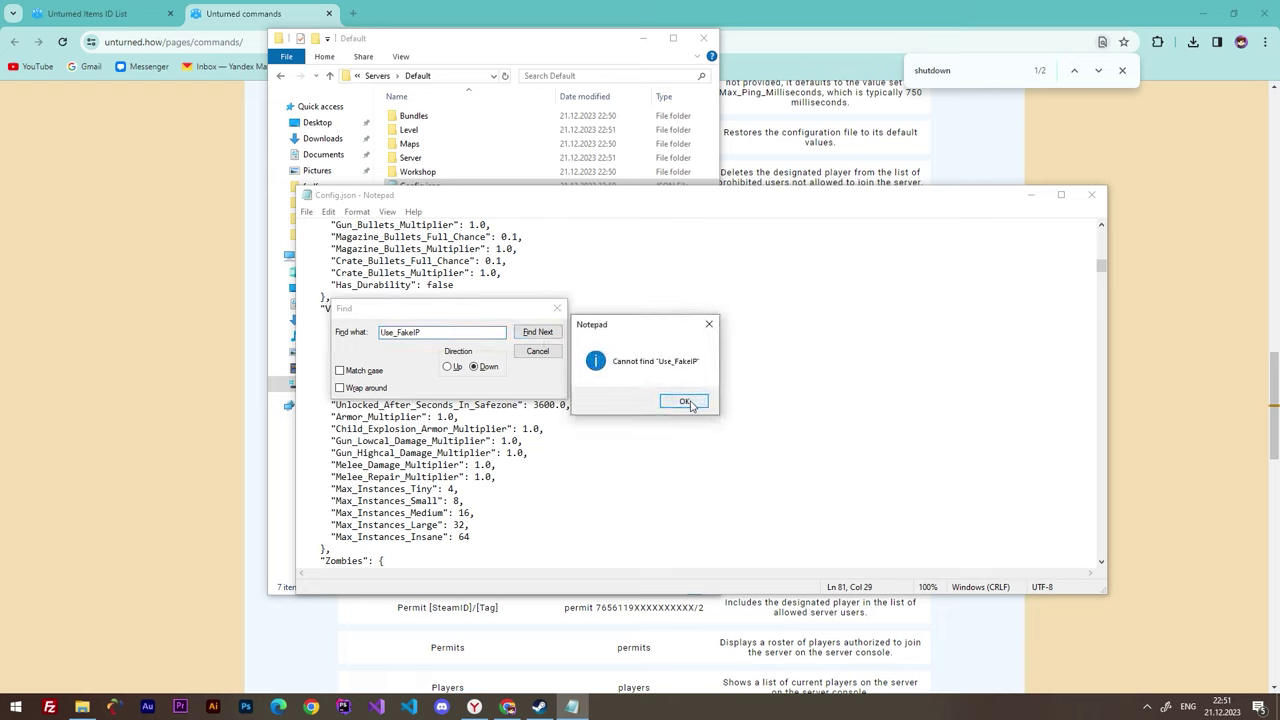
pyautogui.click(684, 401)
pyautogui.click(531, 352)
pyautogui.scroll(-20, 500, 443)
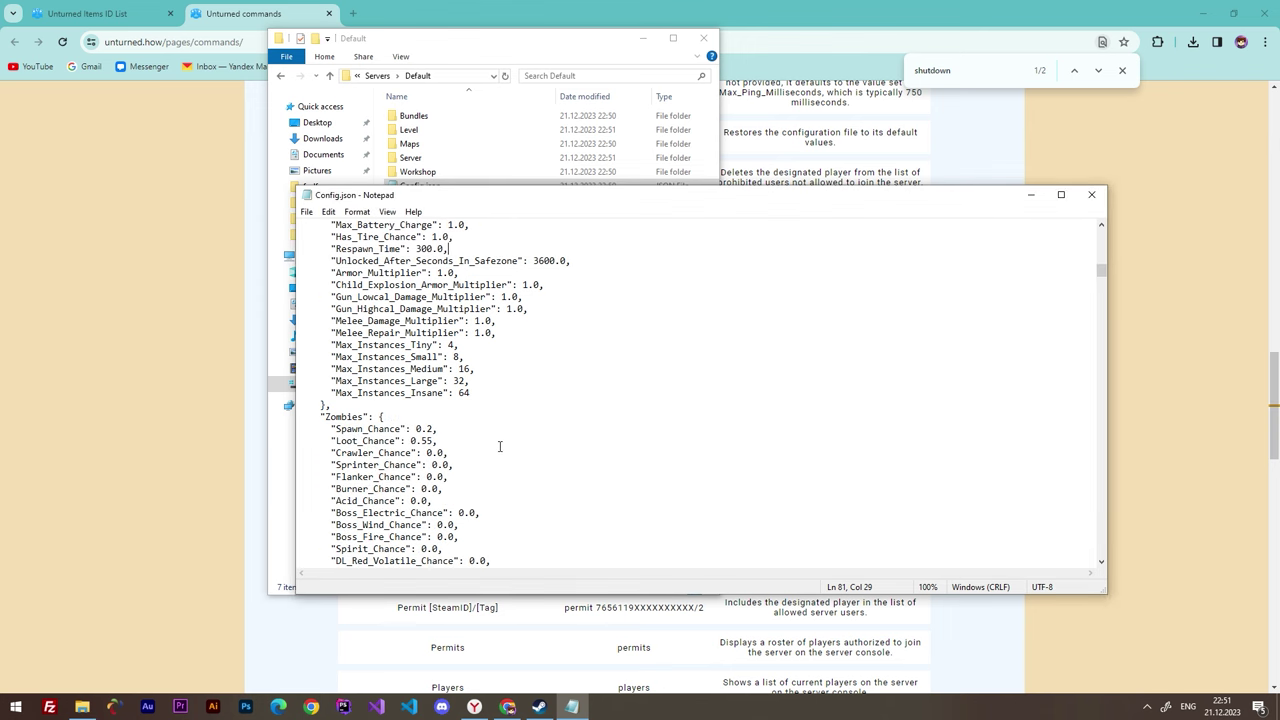
pyautogui.scroll(-20, 487, 453)
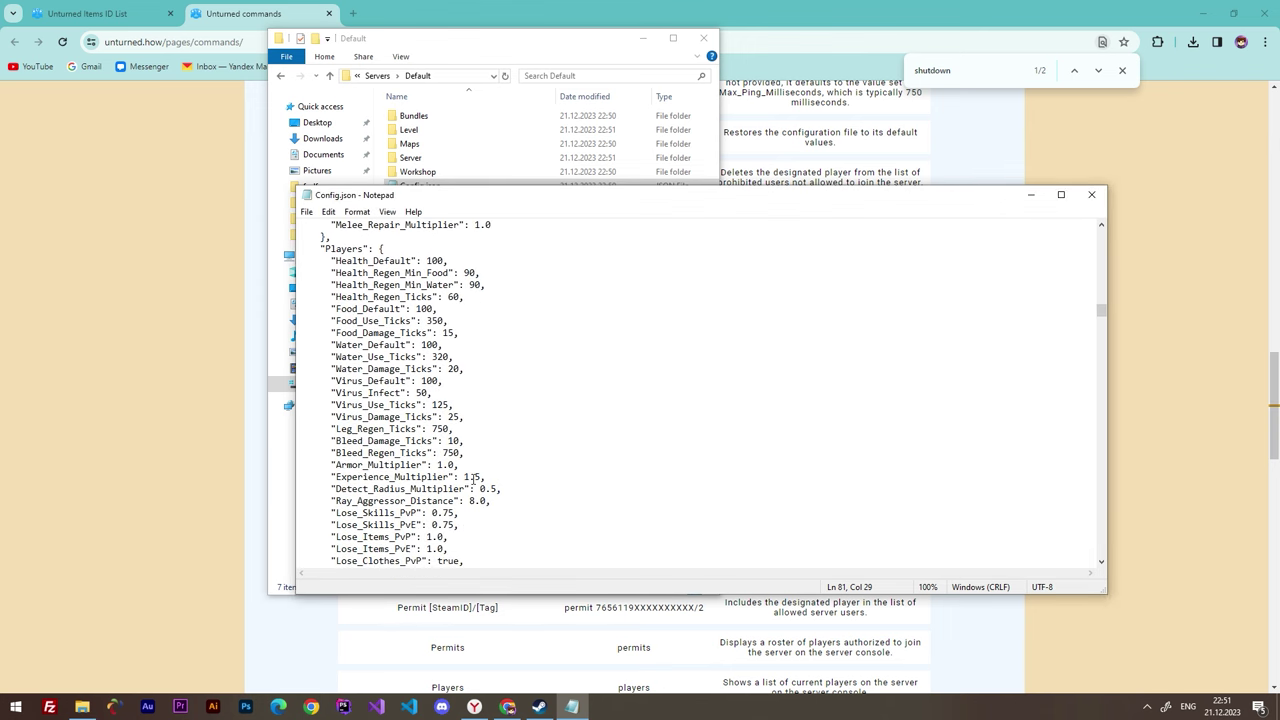
pyautogui.click(520, 356)
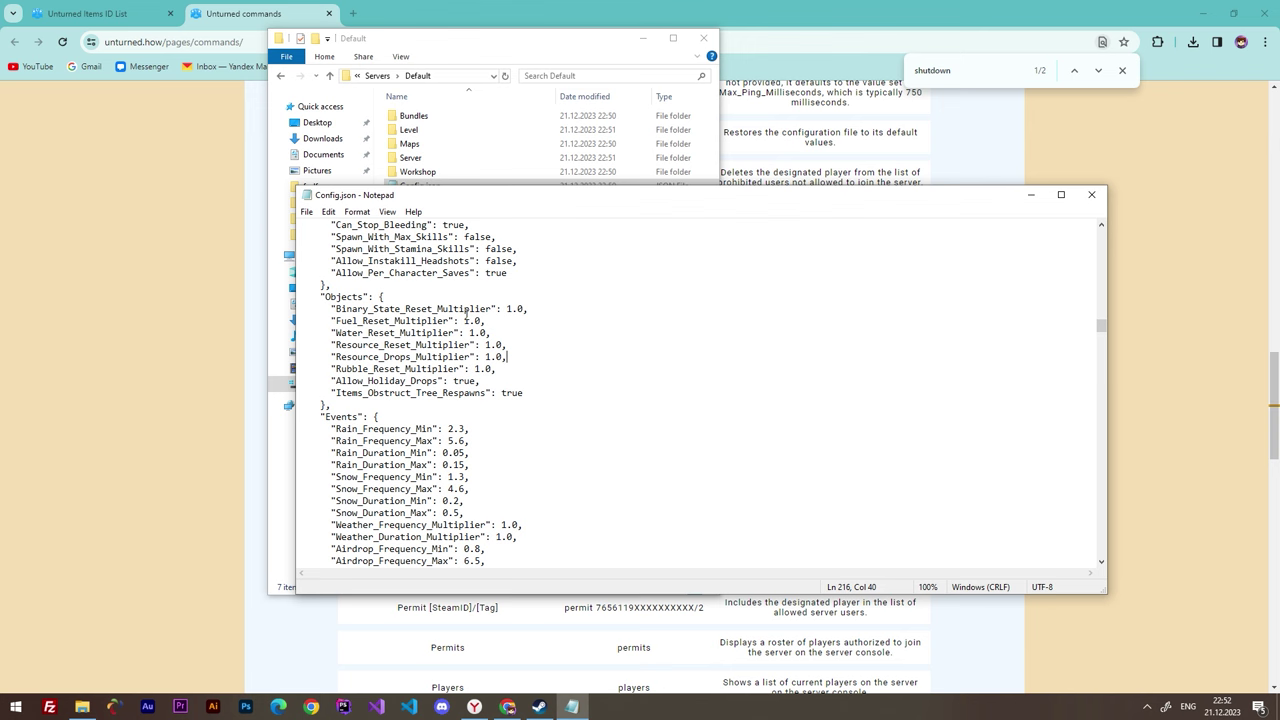
pyautogui.click(1091, 195)
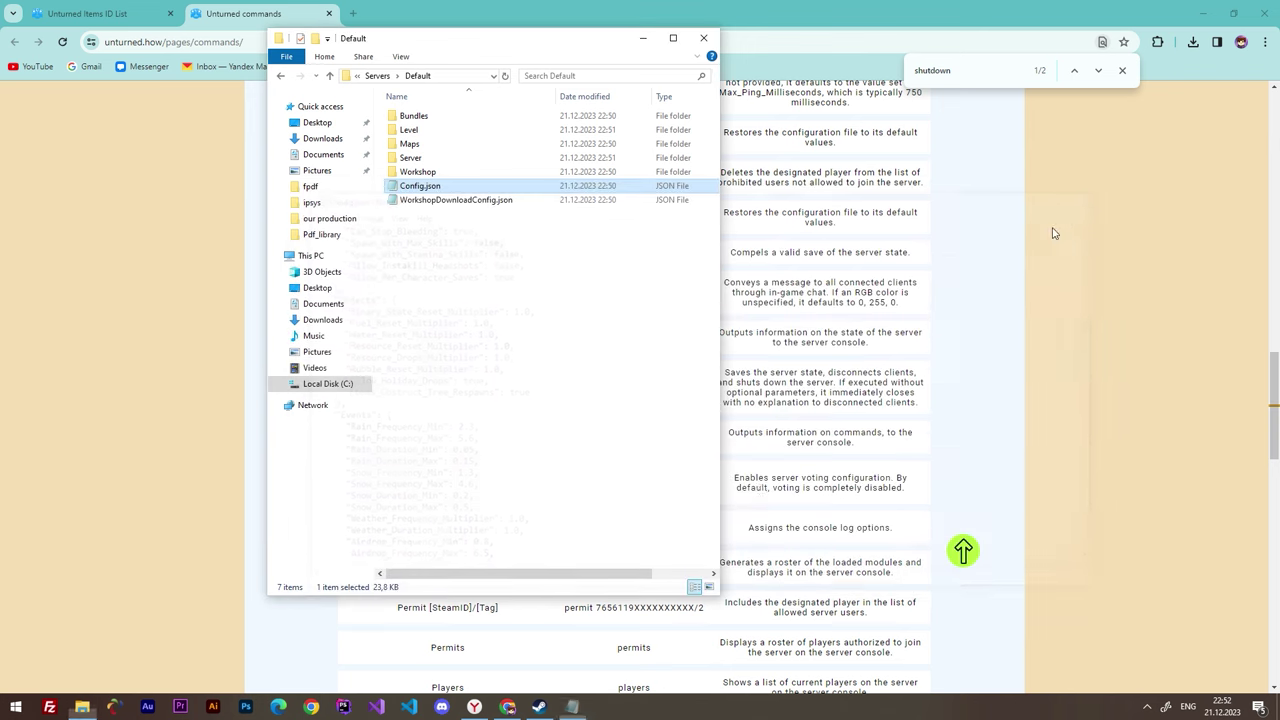
pyautogui.click(539, 706)
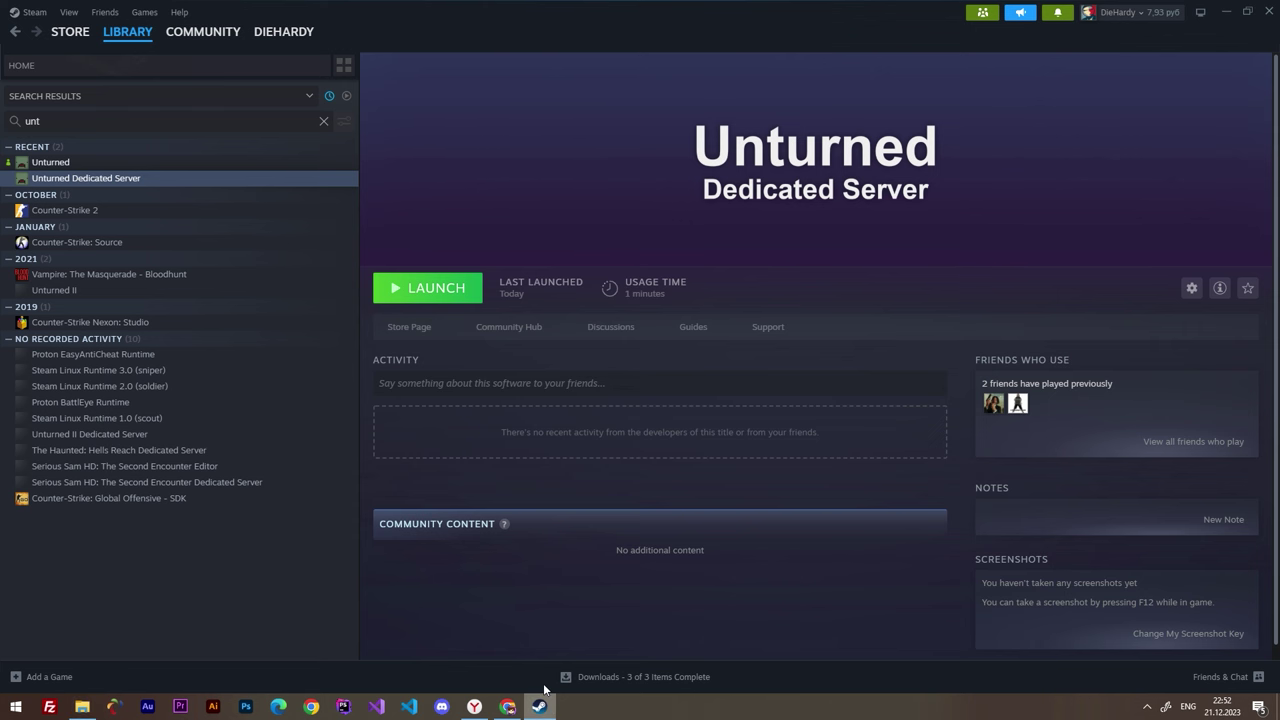
# Step: Verify integrity of the Unturned Dedicated Server tool files and follow the progress in Downloads
pyautogui.rightClick(135, 180)
pyautogui.click(155, 290)
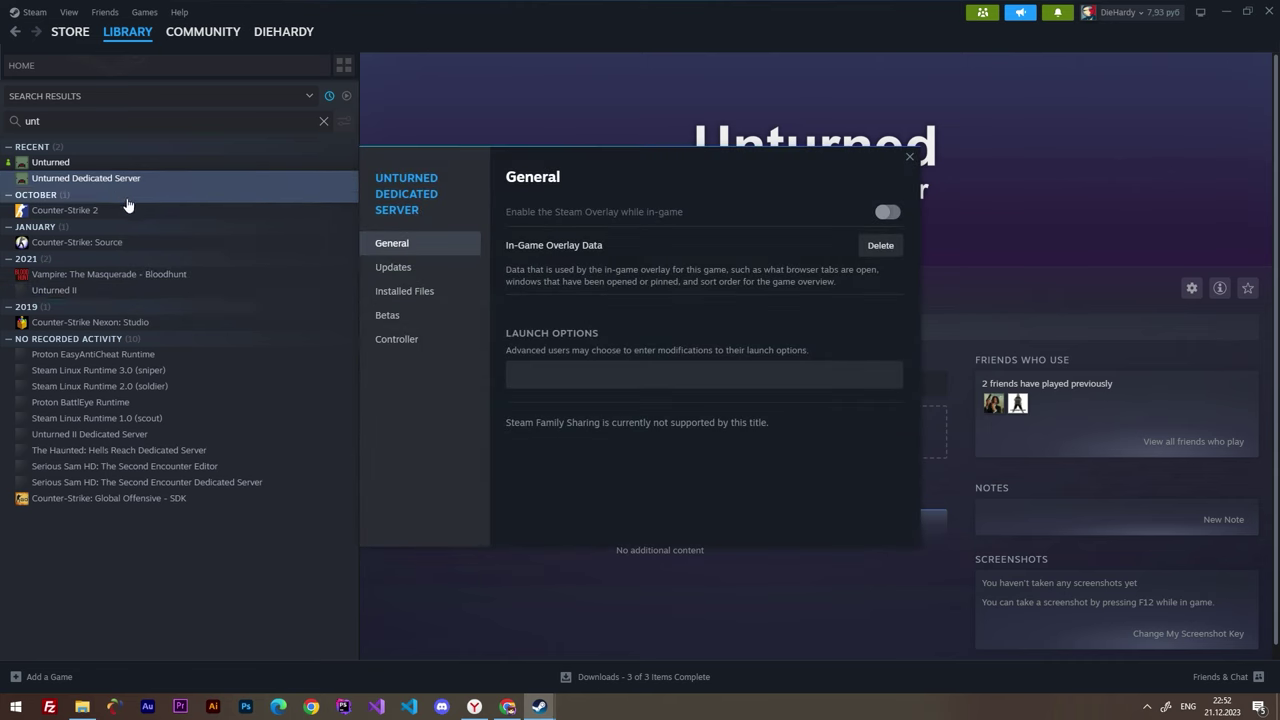
pyautogui.click(436, 302)
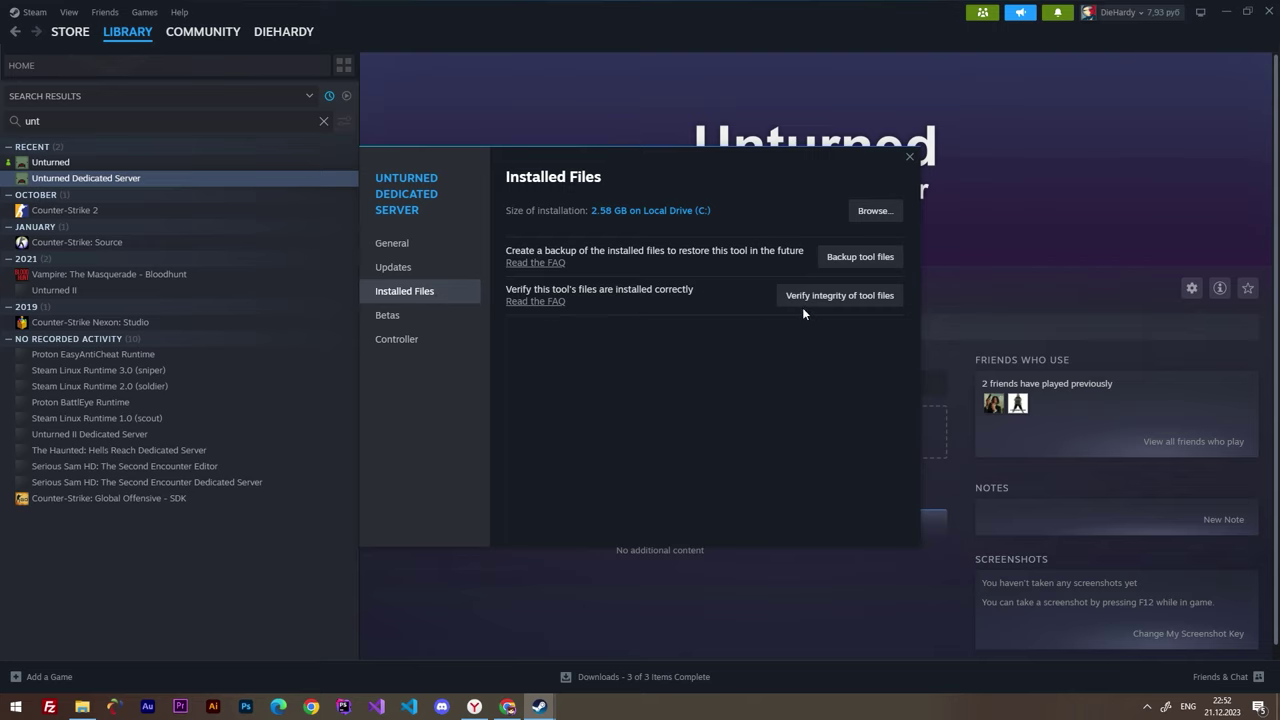
pyautogui.click(857, 300)
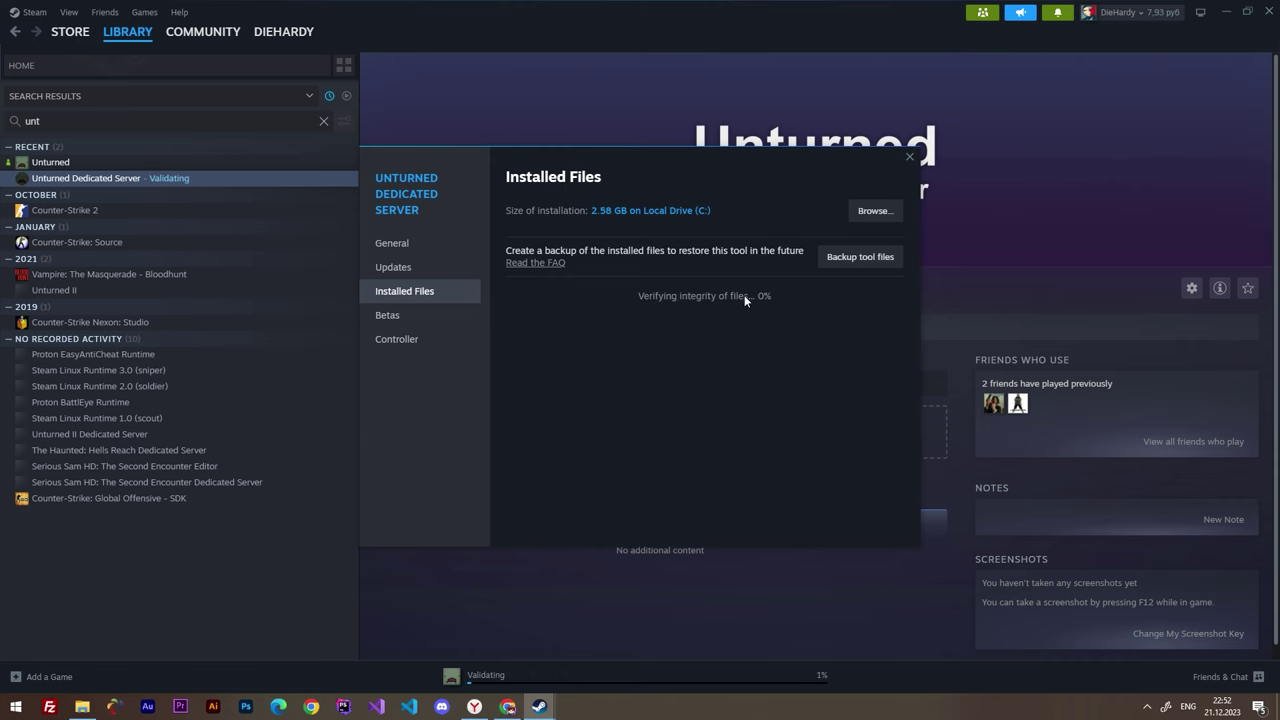
pyautogui.click(907, 158)
pyautogui.click(498, 678)
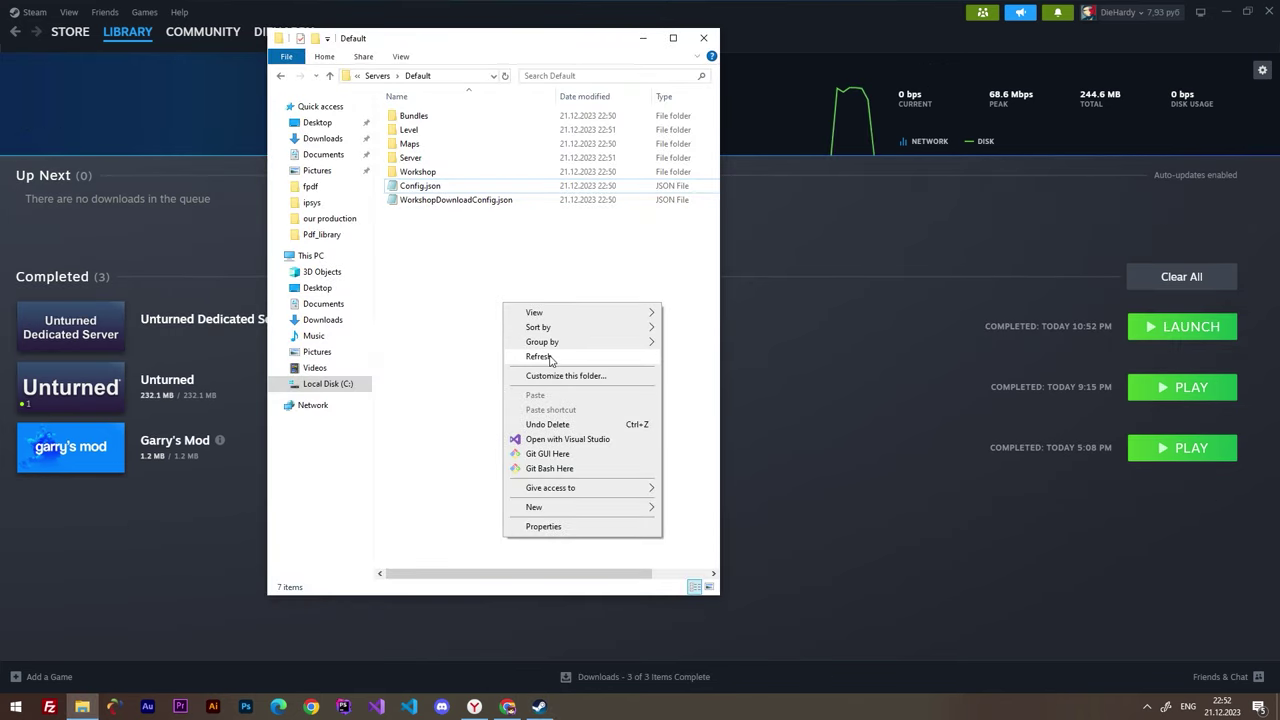
# Step: Reopen Config.json and locate the Use_FakeIP setting
pyautogui.click(538, 356)
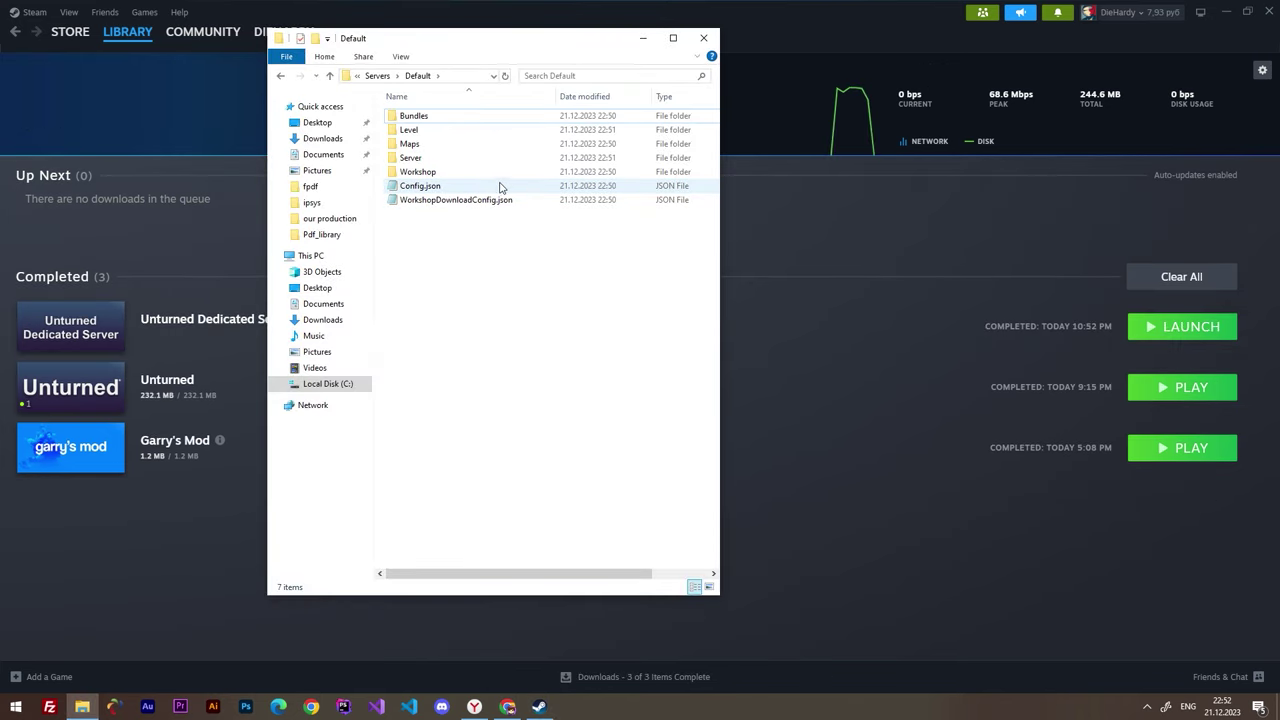
pyautogui.doubleClick(496, 190)
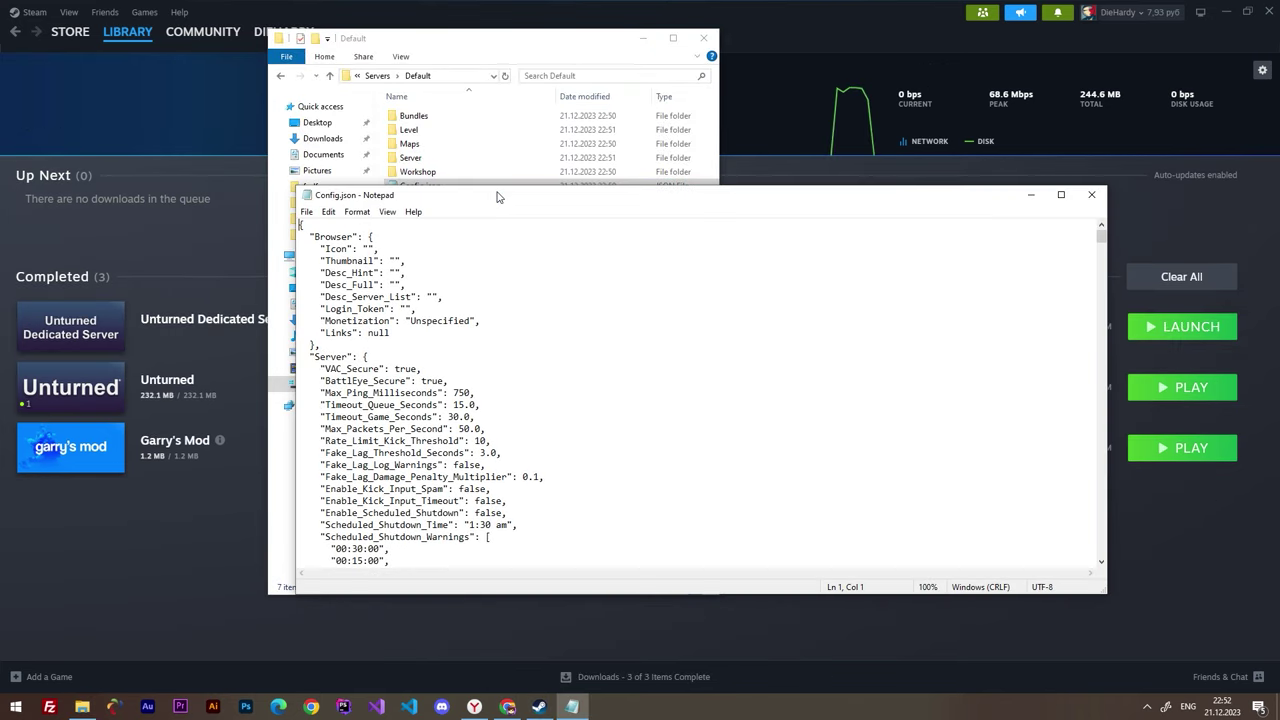
pyautogui.hotkey('ctrl', 'f')
pyautogui.click(537, 332)
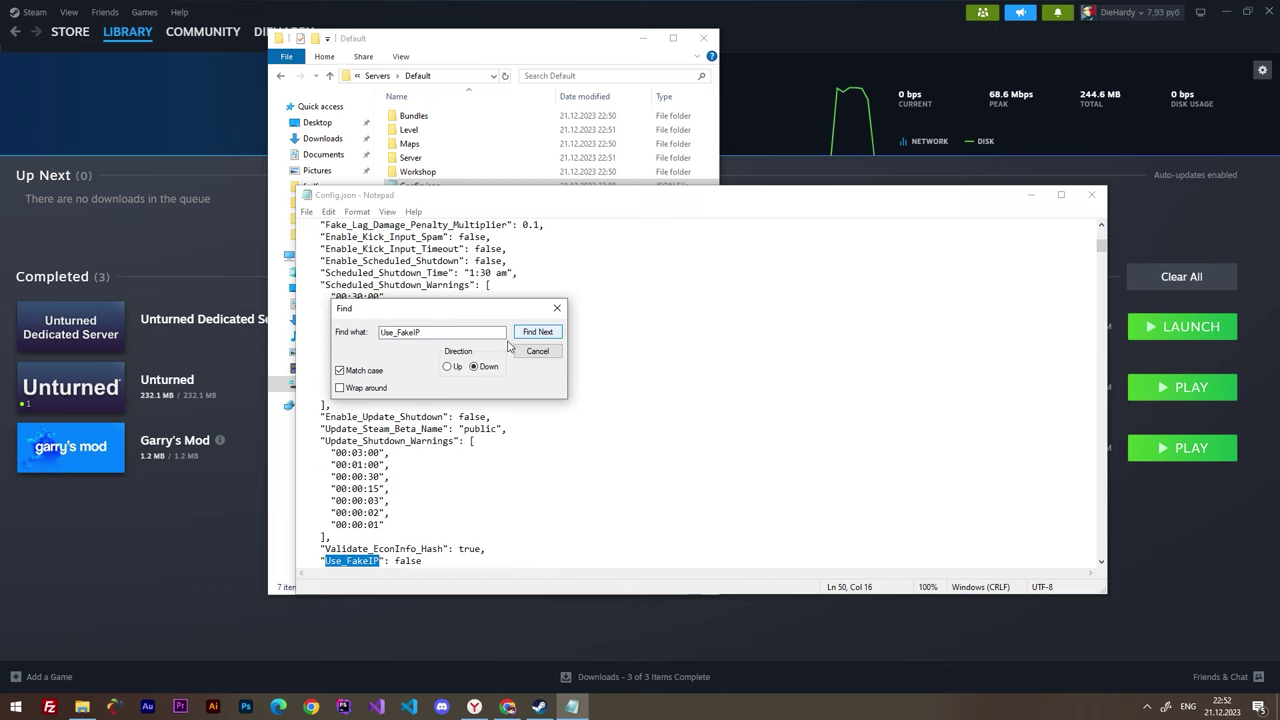
pyautogui.click(557, 308)
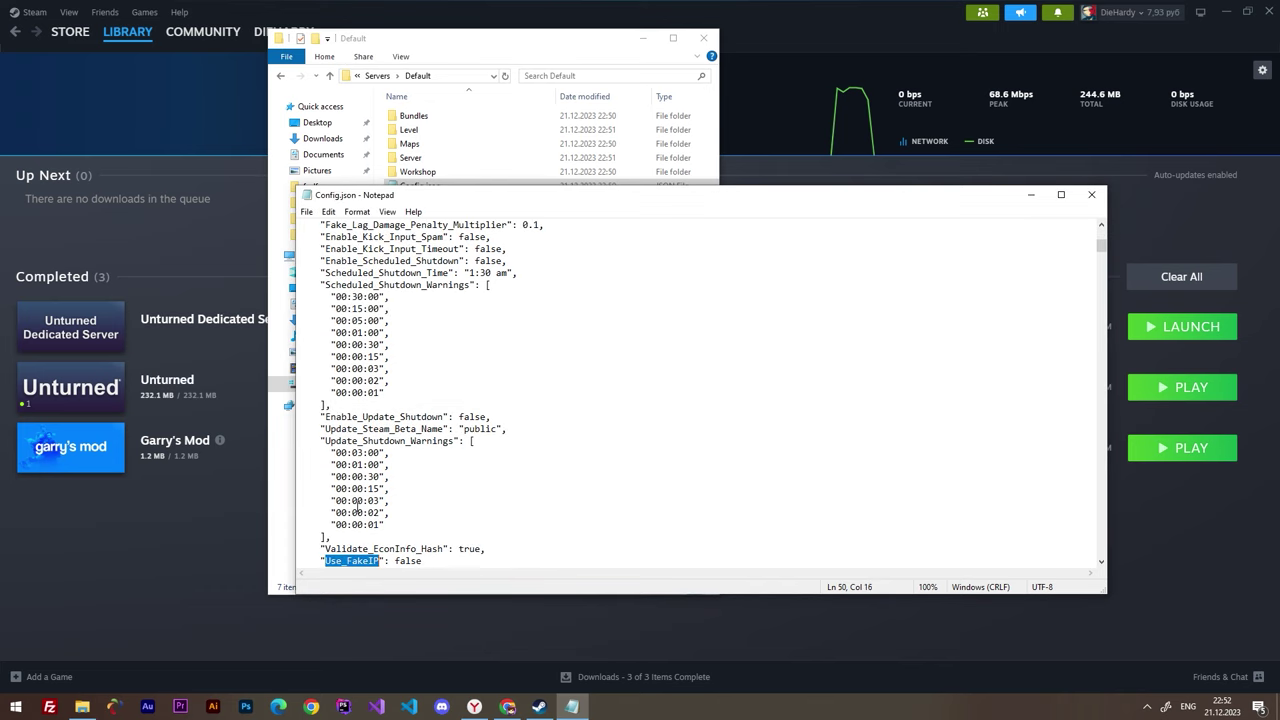
pyautogui.scroll(-3, 380, 478)
# Step: Change Use_FakeIP from false to true, save, and mark the Login_Token entry
pyautogui.click(409, 453)
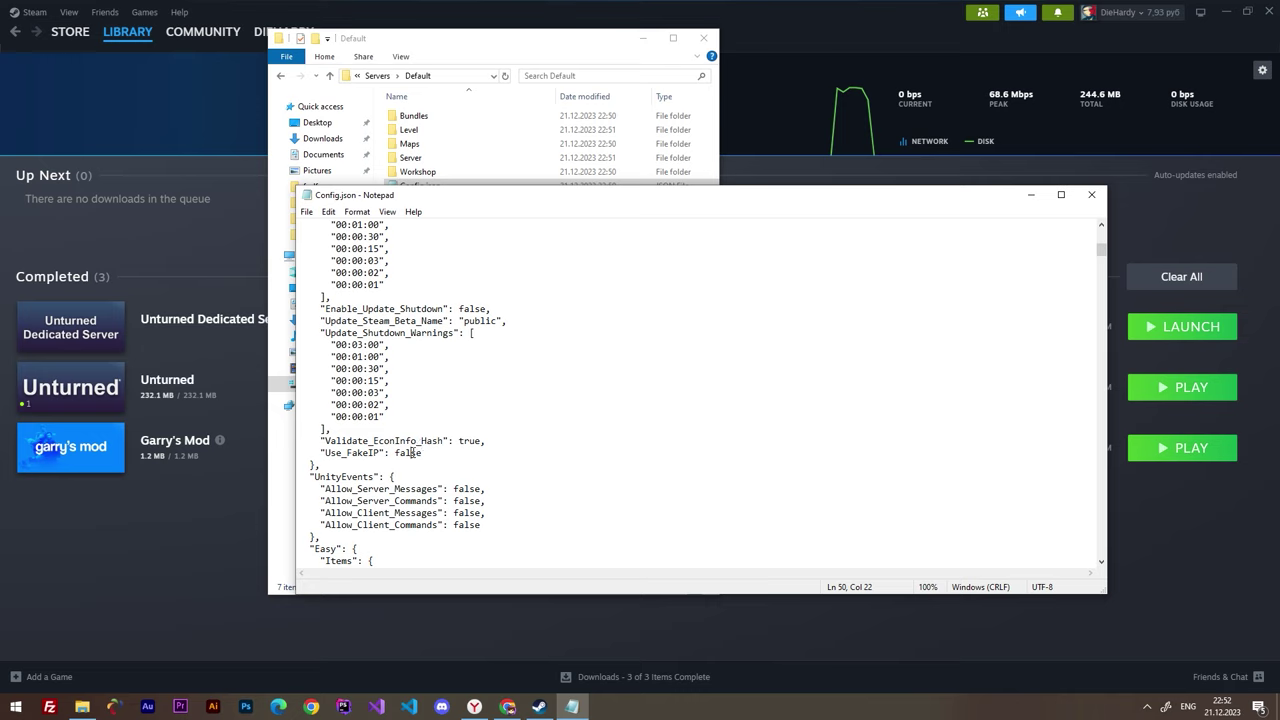
pyautogui.doubleClick(410, 453)
pyautogui.press('BackSpace')
pyautogui.write('TR')
pyautogui.hotkey('ctrl', 's')
pyautogui.scroll(12, 970, 296)
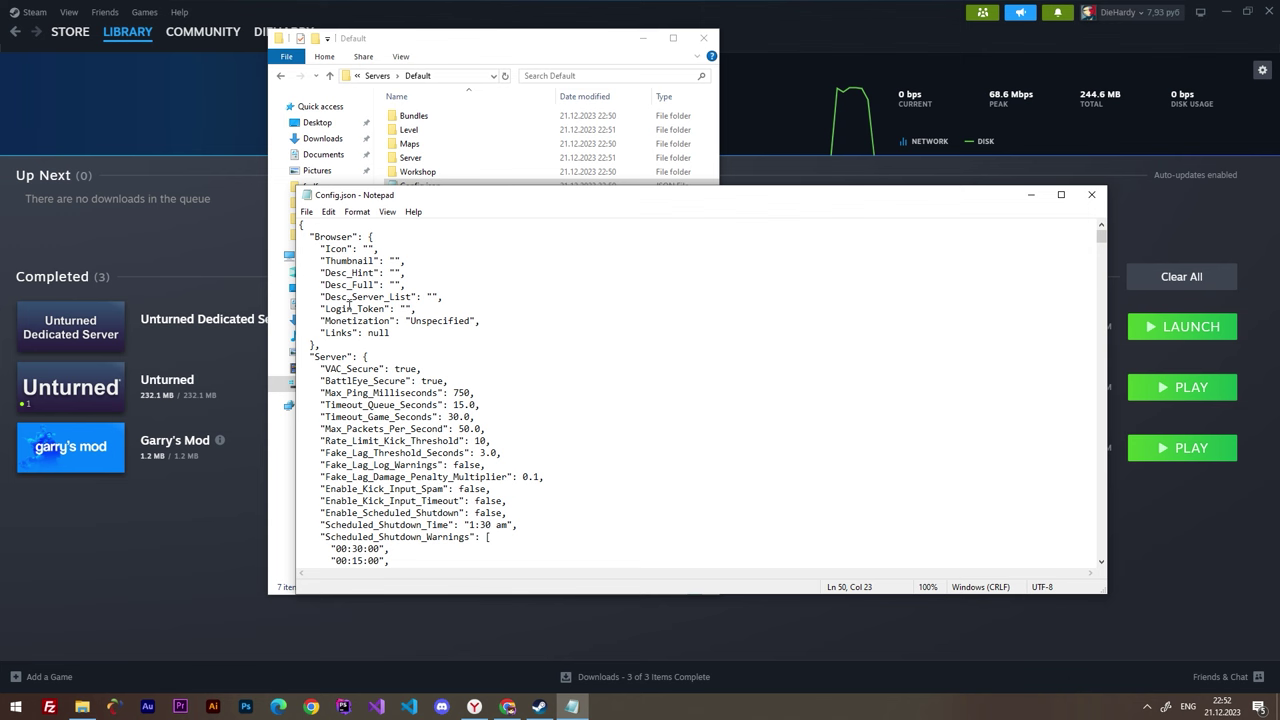
pyautogui.moveTo(330, 310); pyautogui.dragTo(388, 310)
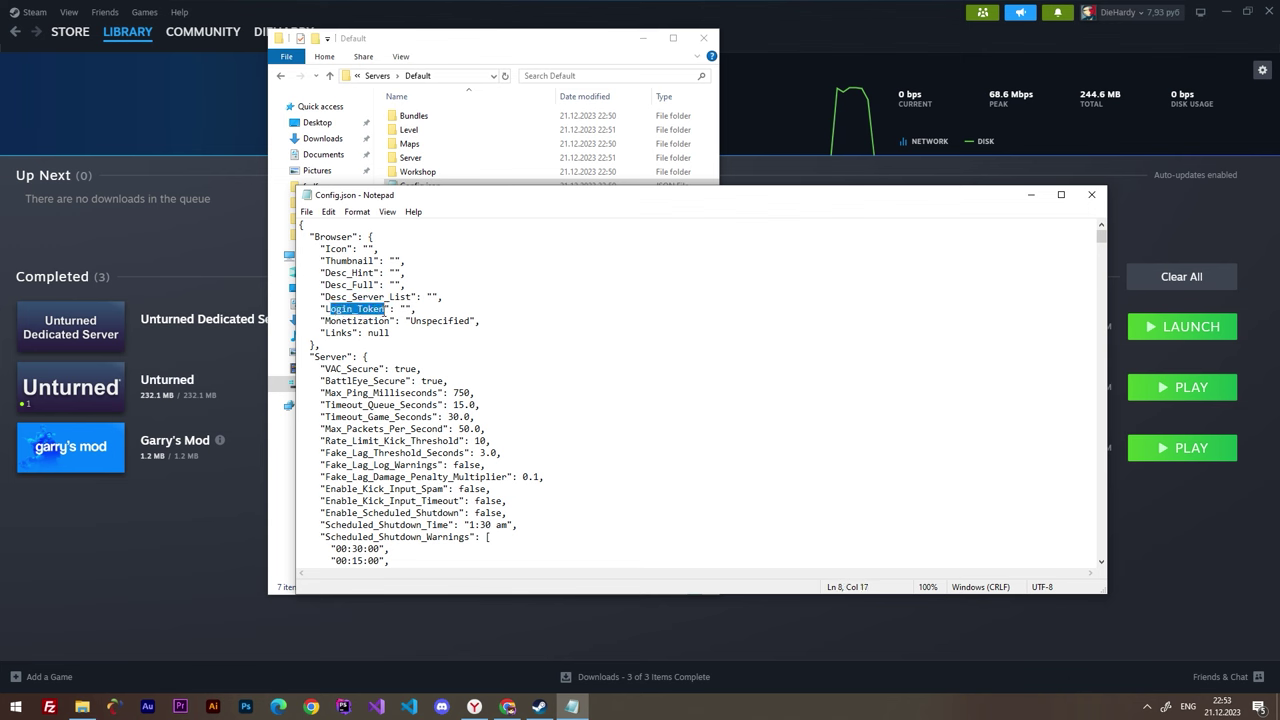
pyautogui.hotkey('alt', 'Tab')
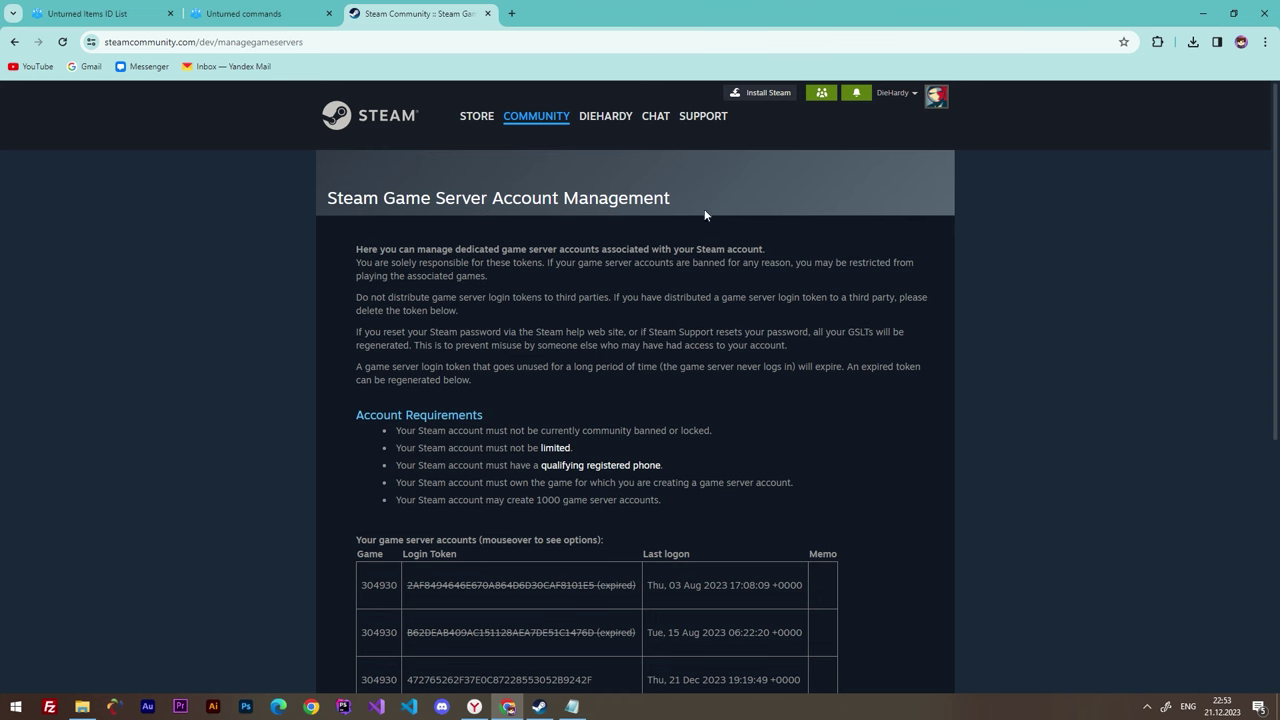
# Step: Create a game server account for App ID 304930 and select its new login token
pyautogui.scroll(-4, 683, 310)
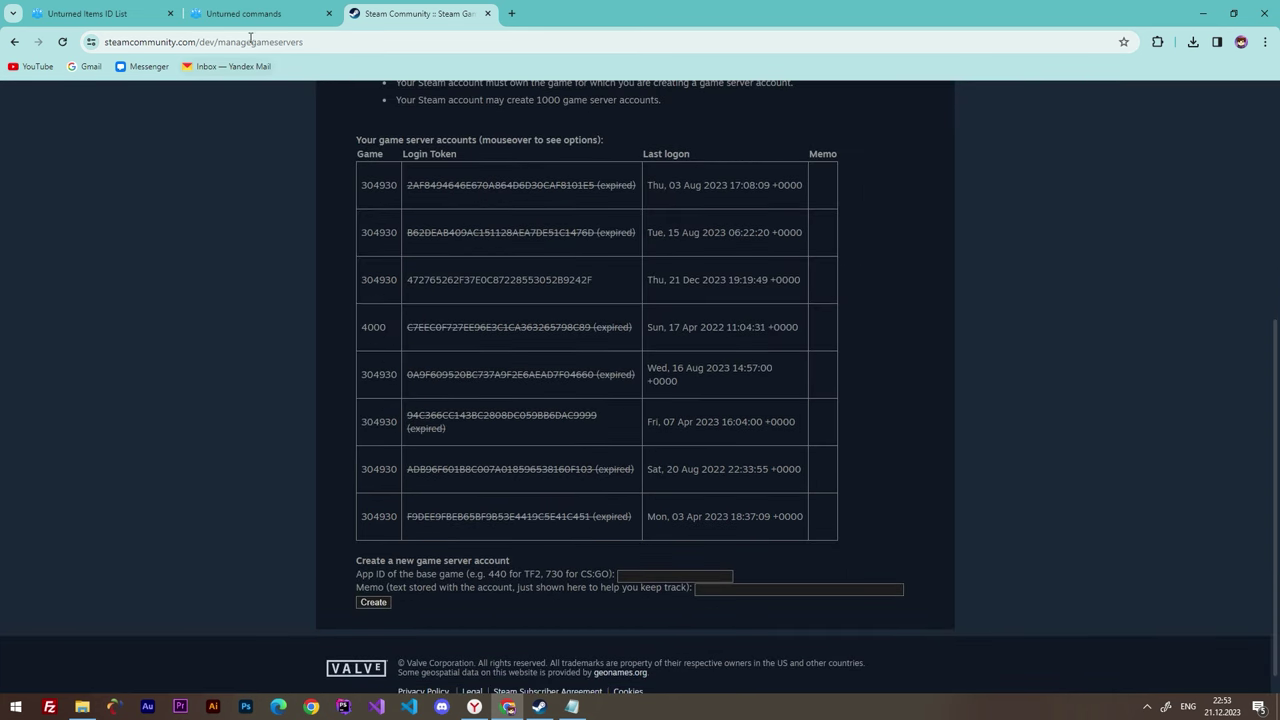
pyautogui.click(662, 577)
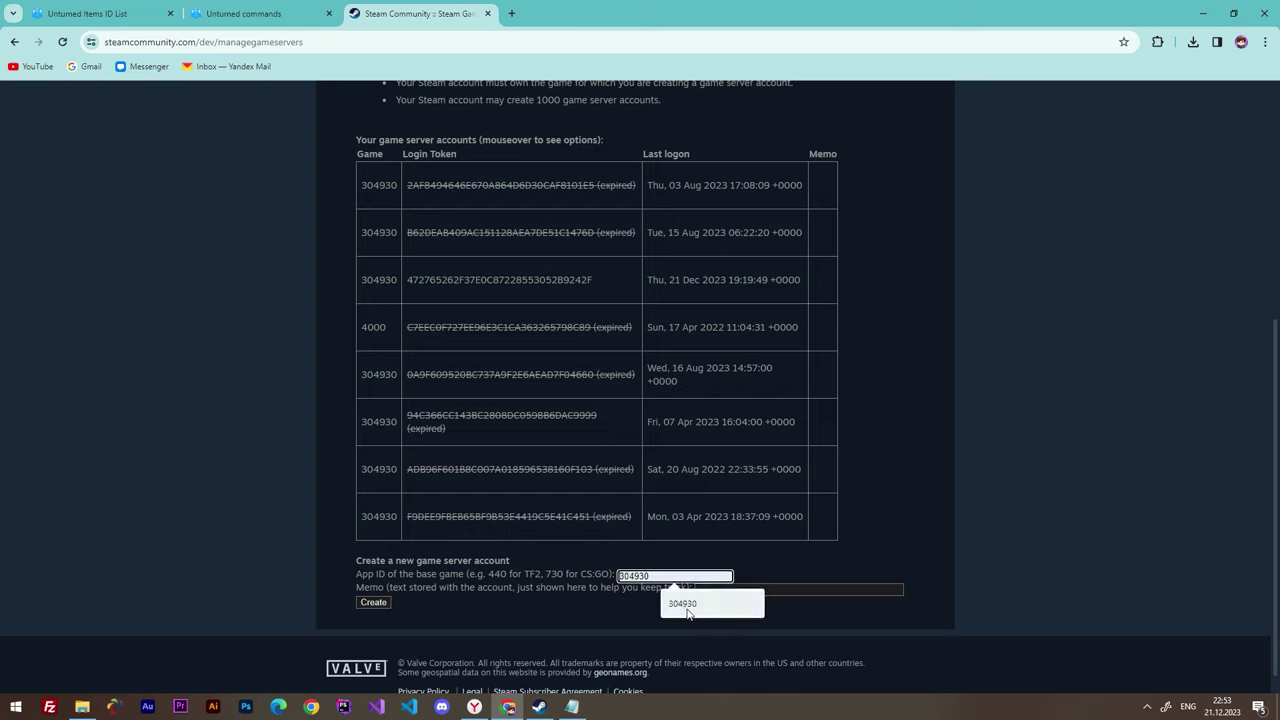
pyautogui.click(680, 607)
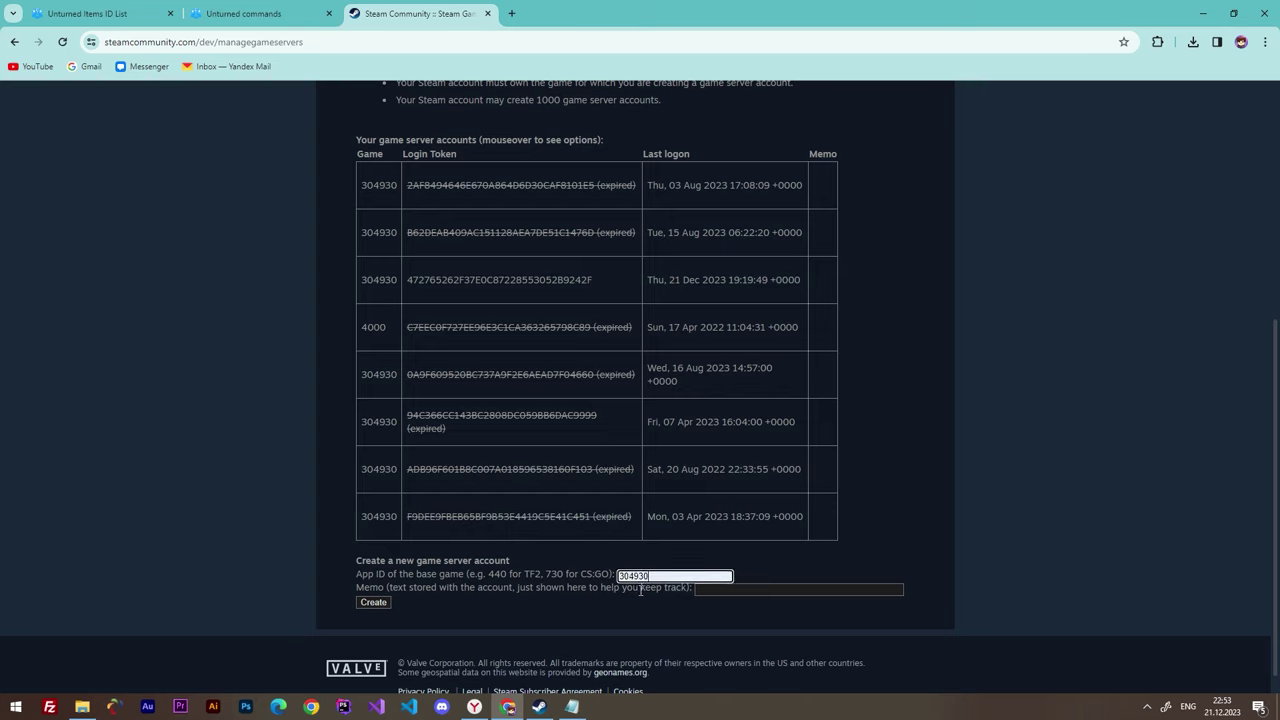
pyautogui.moveTo(632, 577)
pyautogui.mouseDown()
pyautogui.moveTo(619, 577)
pyautogui.moveTo(665, 577)
pyautogui.mouseUp()
pyautogui.click(526, 574)
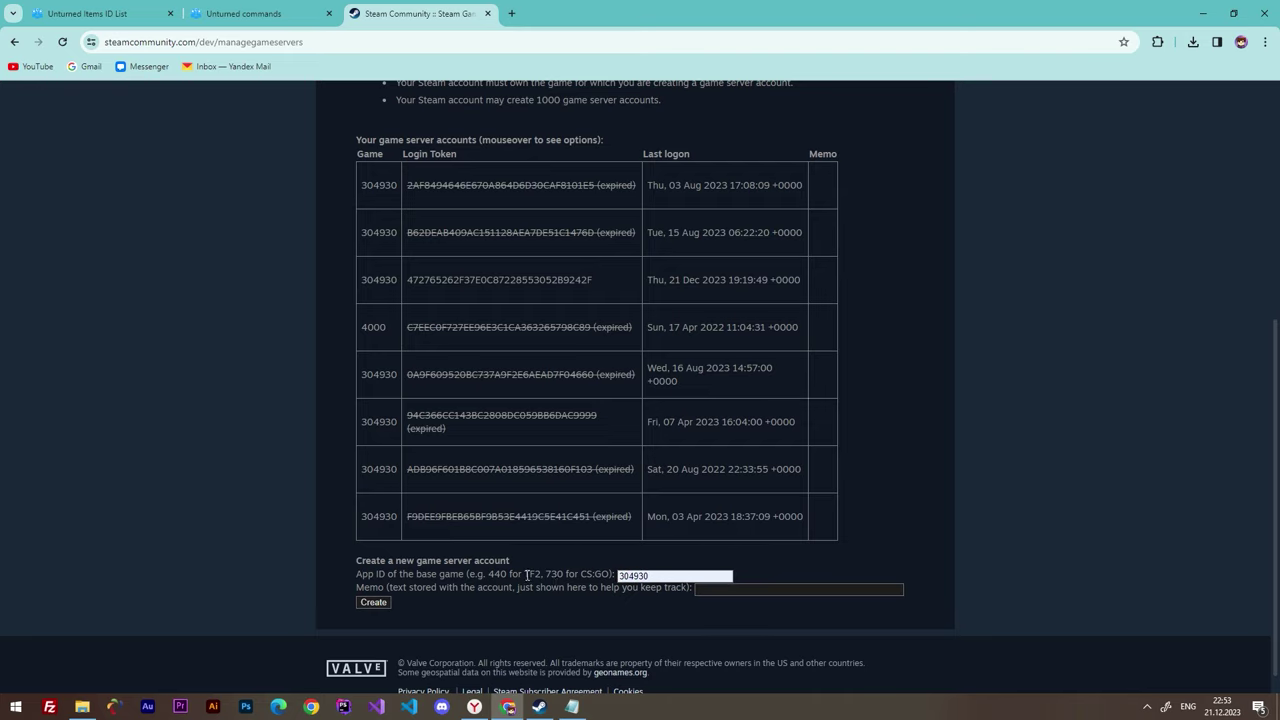
pyautogui.click(375, 606)
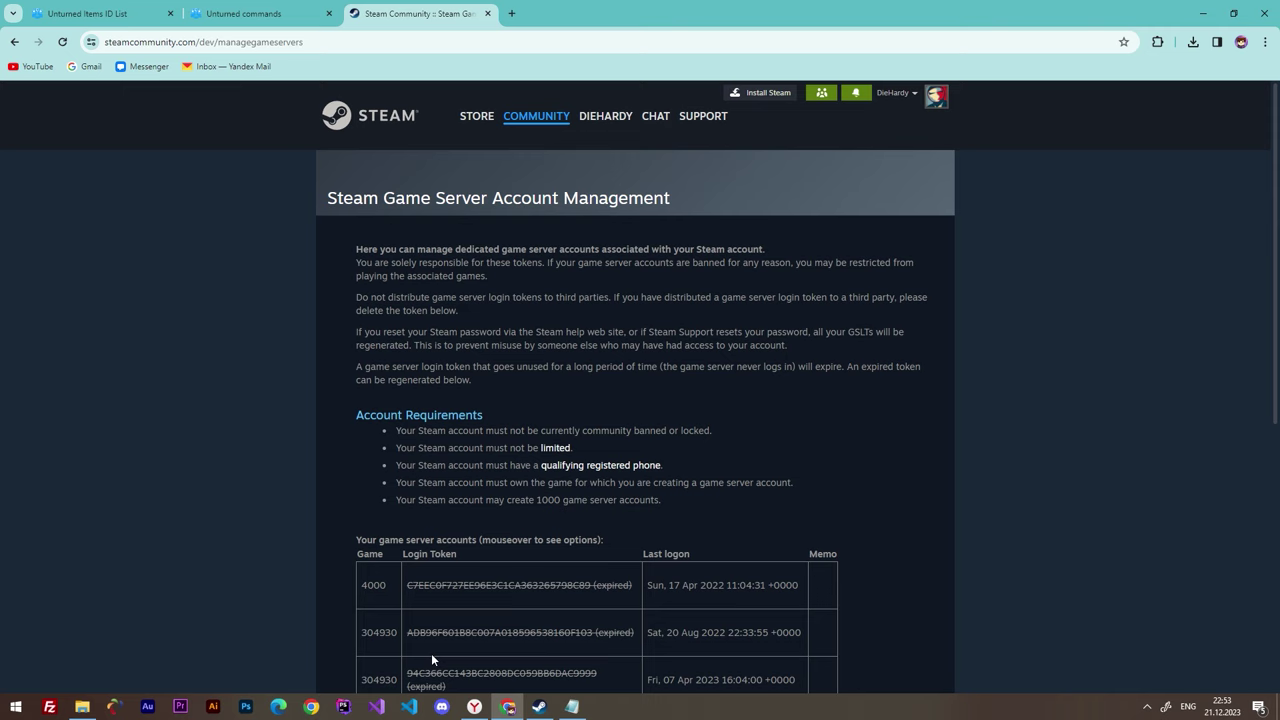
pyautogui.scroll(-5, 446, 566)
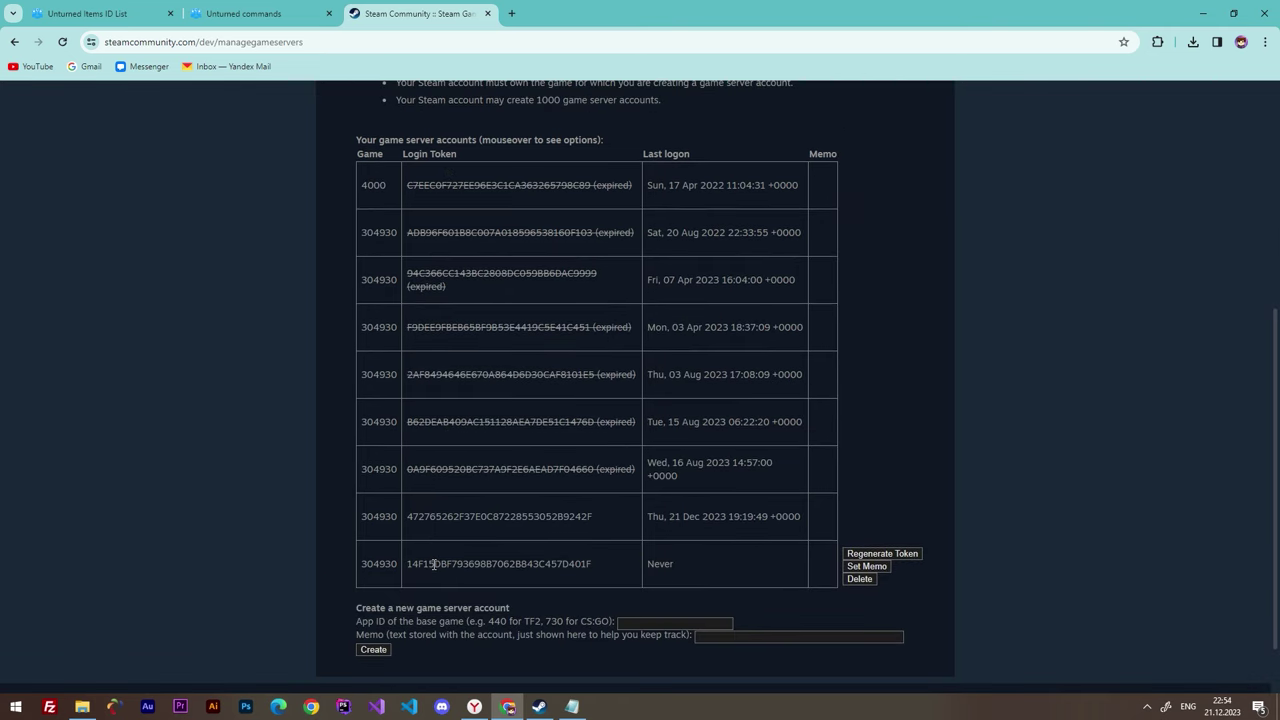
pyautogui.doubleClick(433, 564)
pyautogui.hotkey('ctrl', 'c')
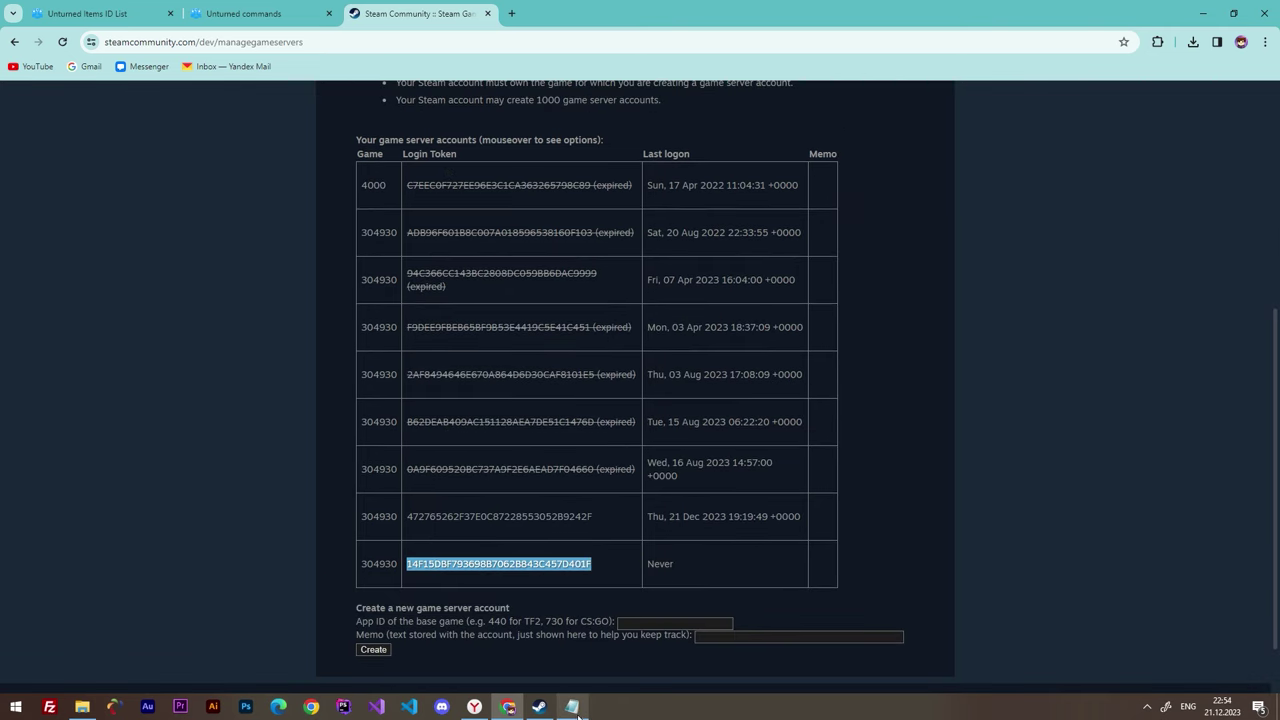
# Step: Paste the new login token into Config.json's Login_Token, save the file, and close Notepad
pyautogui.click(577, 704)
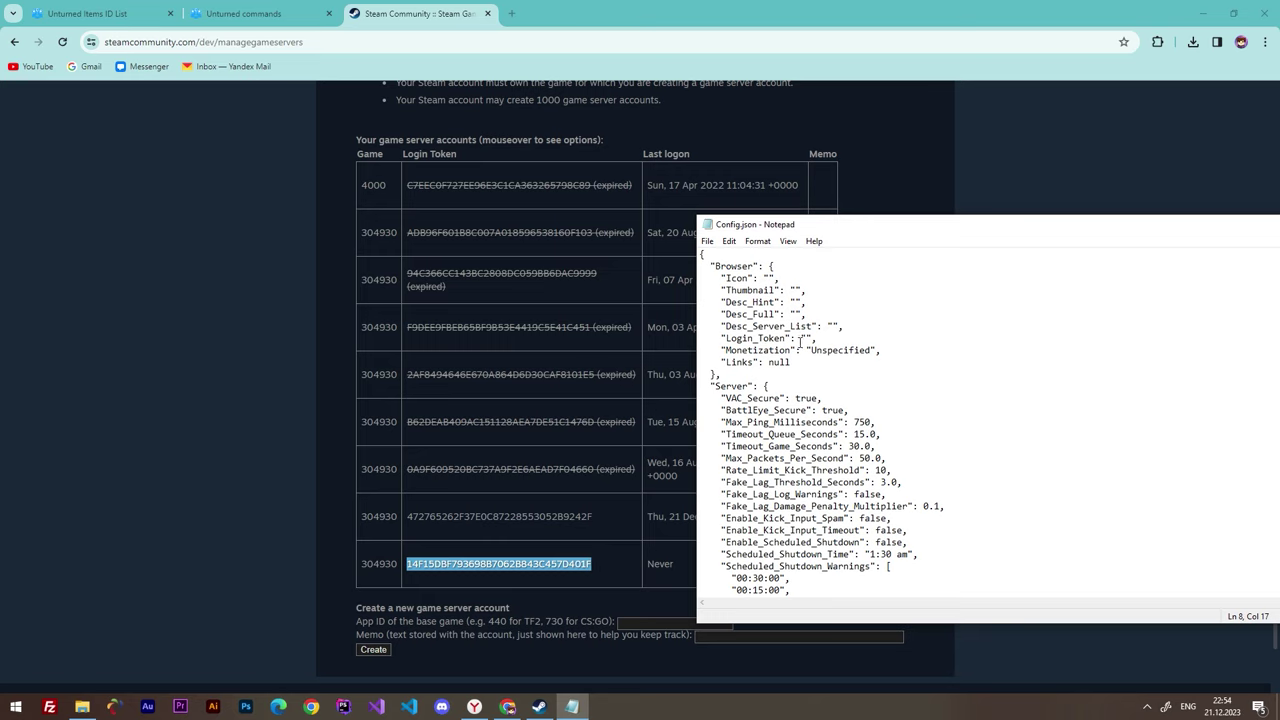
pyautogui.hotkey('ctrl', 'v')
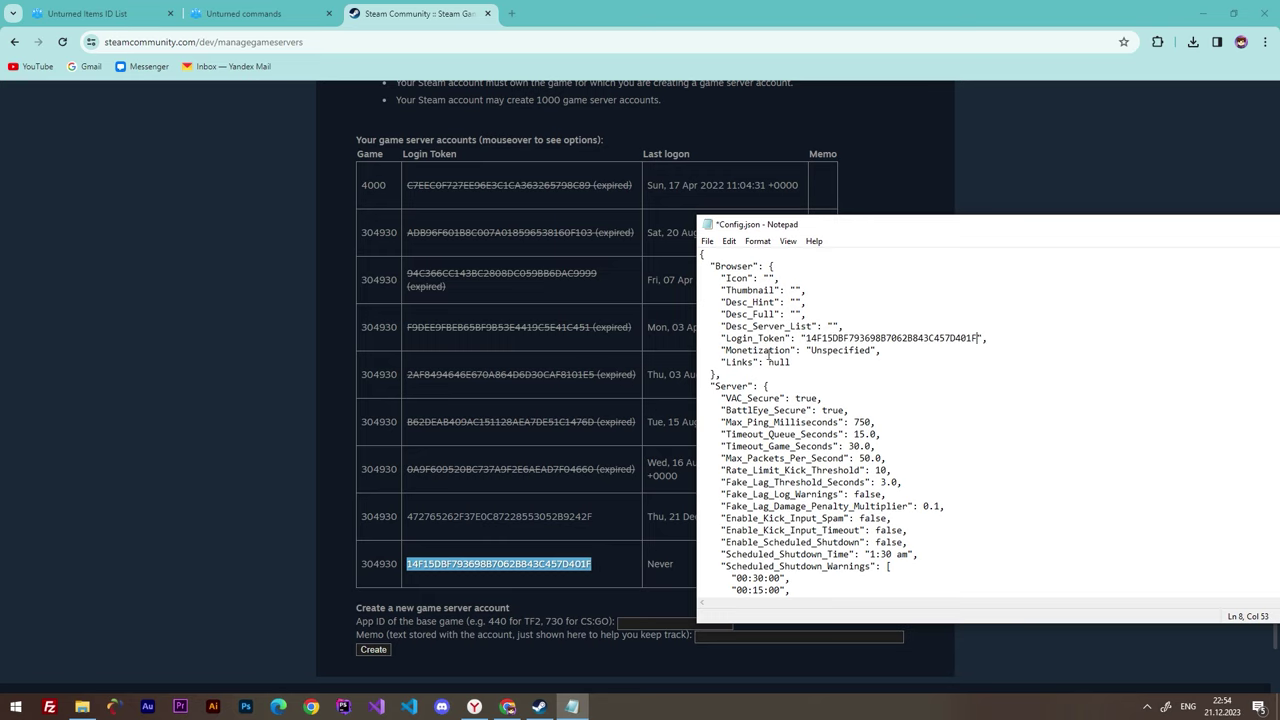
pyautogui.moveTo(814, 234); pyautogui.dragTo(317, 241)
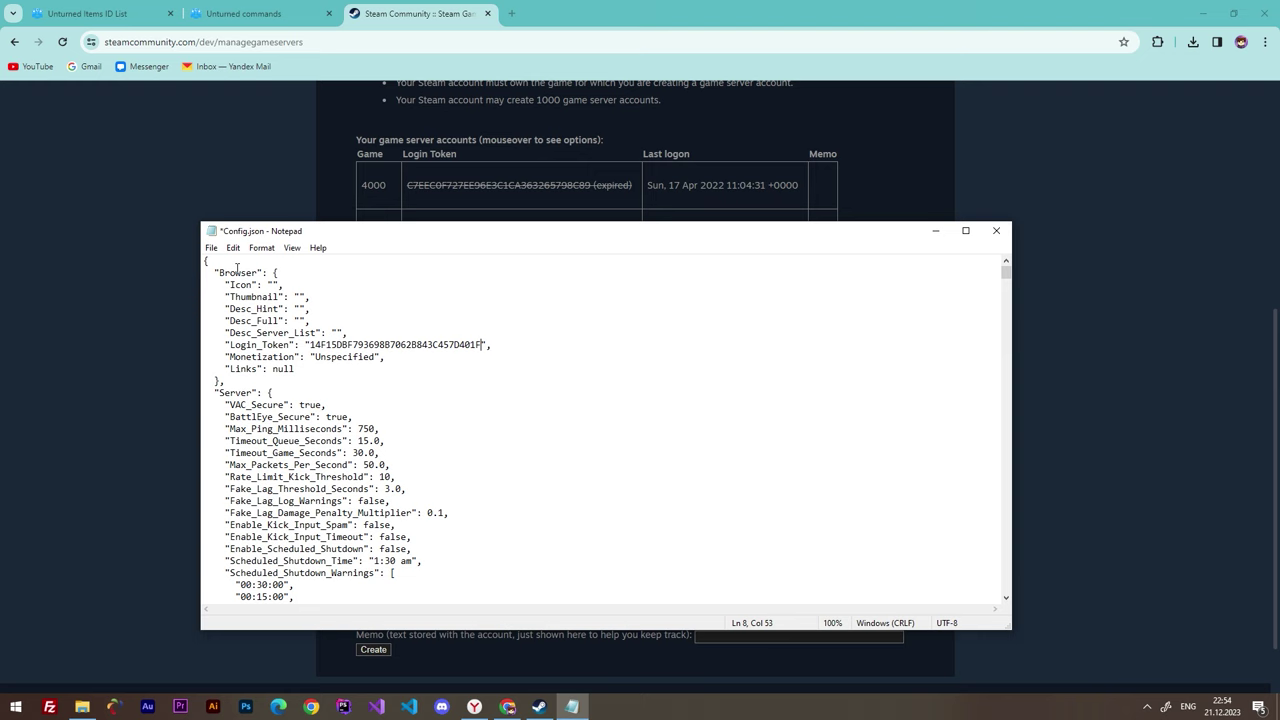
pyautogui.click(211, 247)
pyautogui.click(235, 308)
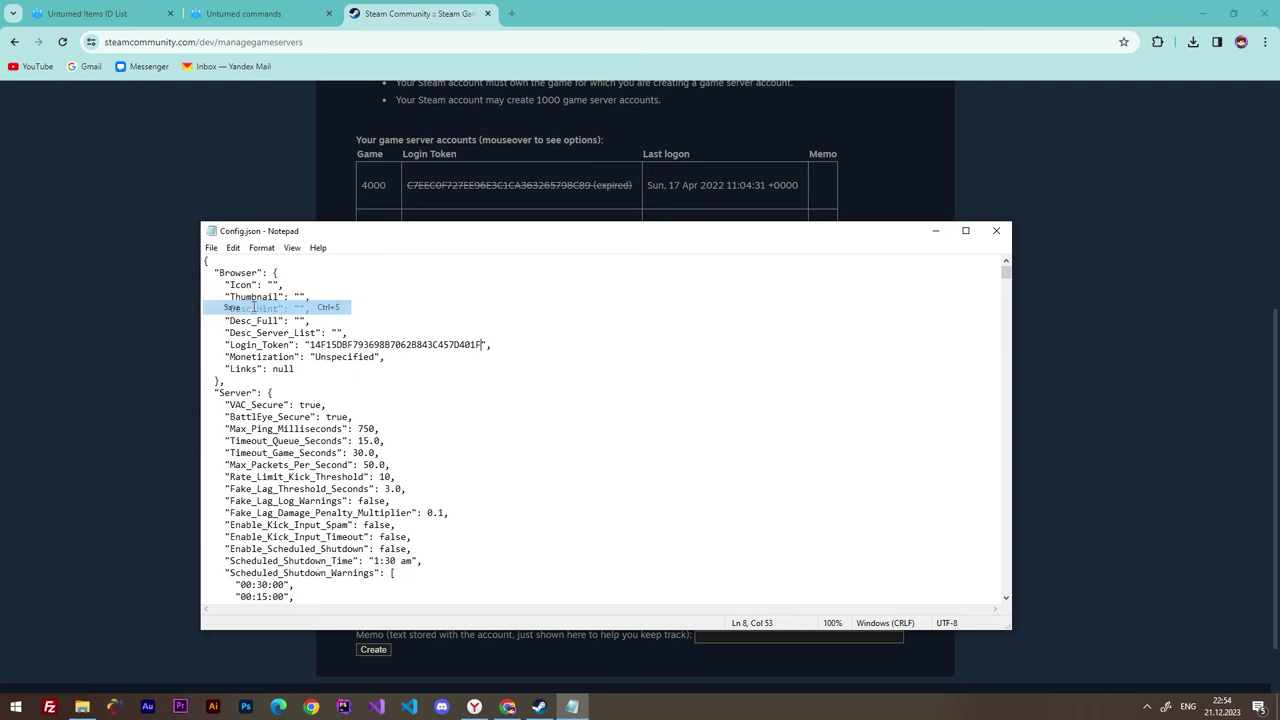
pyautogui.click(993, 232)
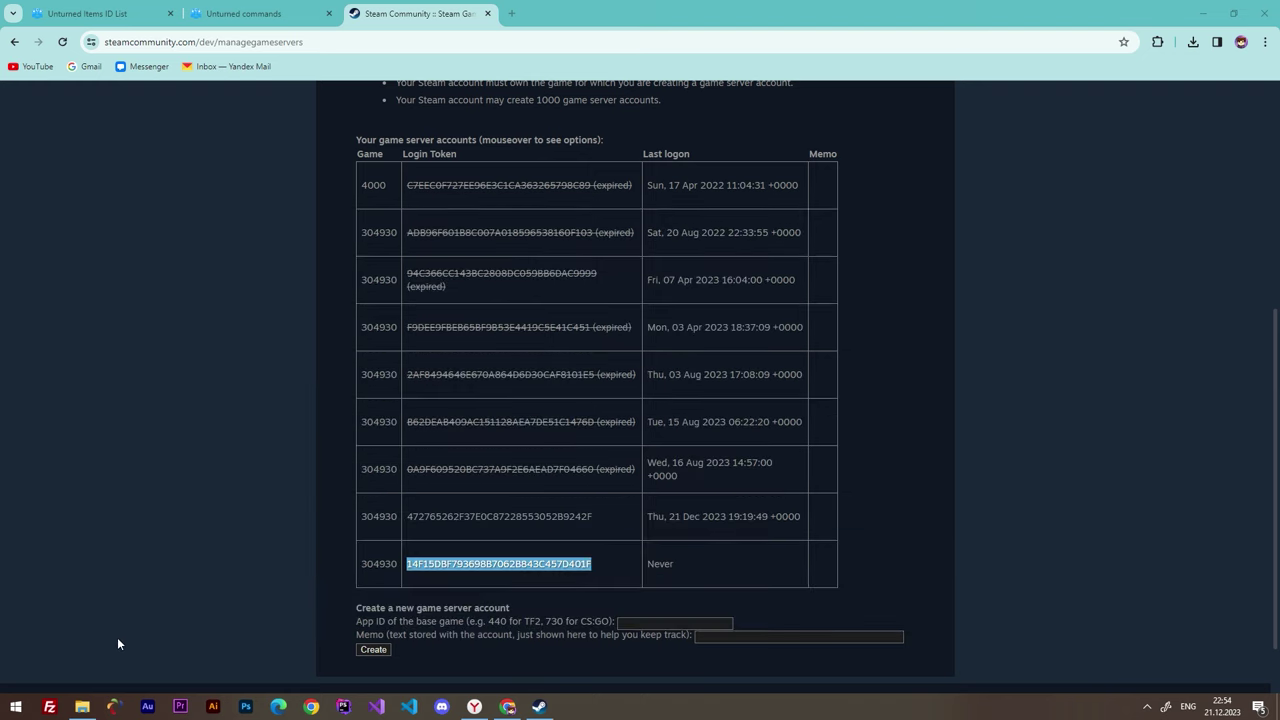
pyautogui.click(82, 706)
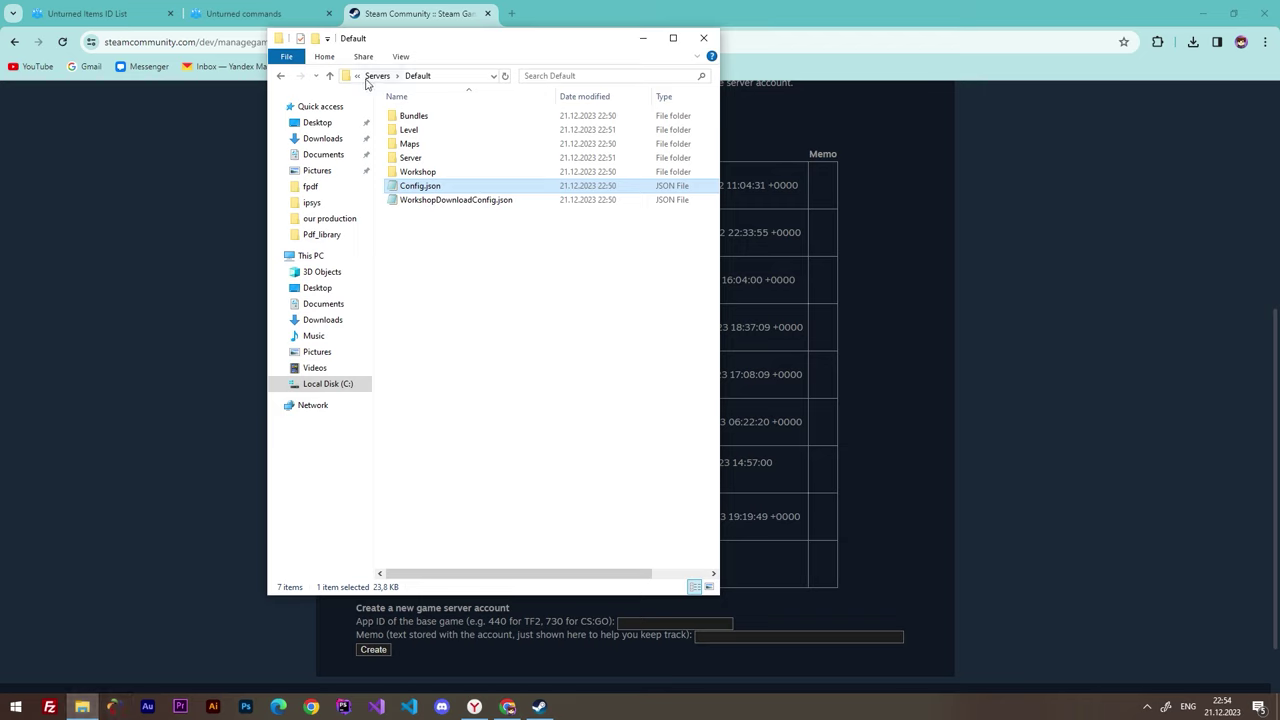
# Step: Open Commands.dat from the Server folder, review its contents, then close Notepad
pyautogui.doubleClick(428, 162)
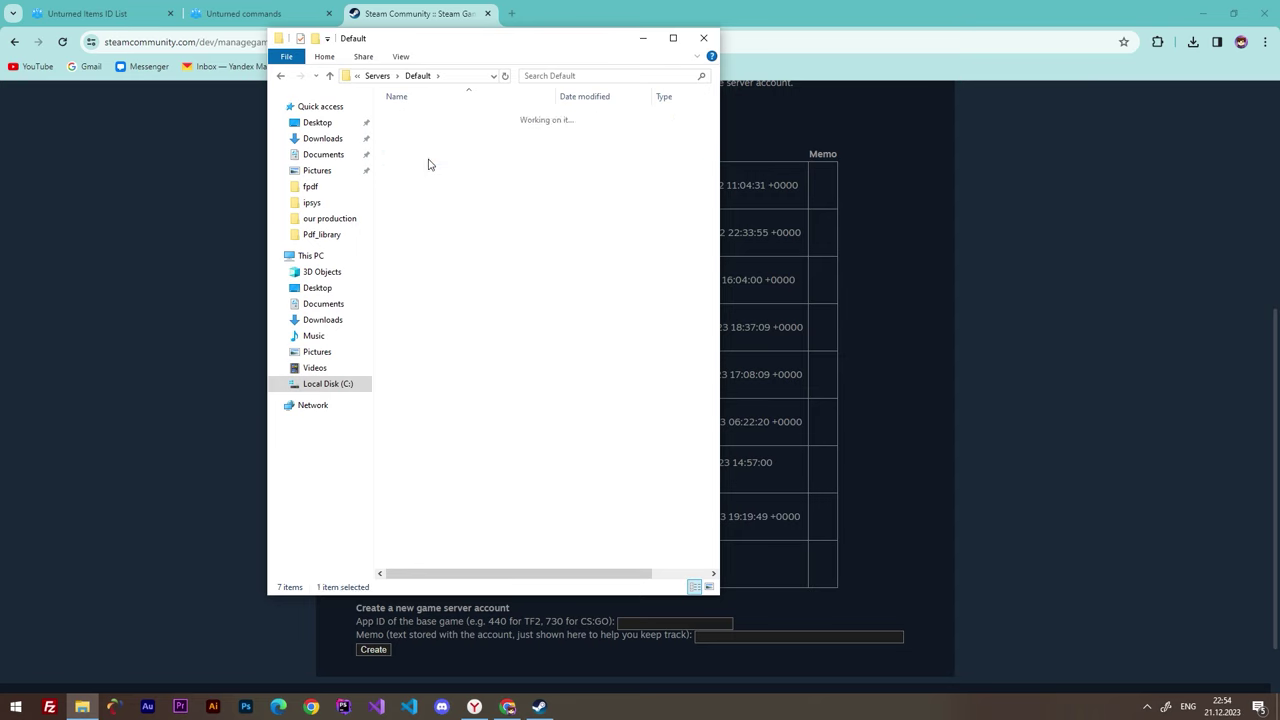
pyautogui.doubleClick(428, 145)
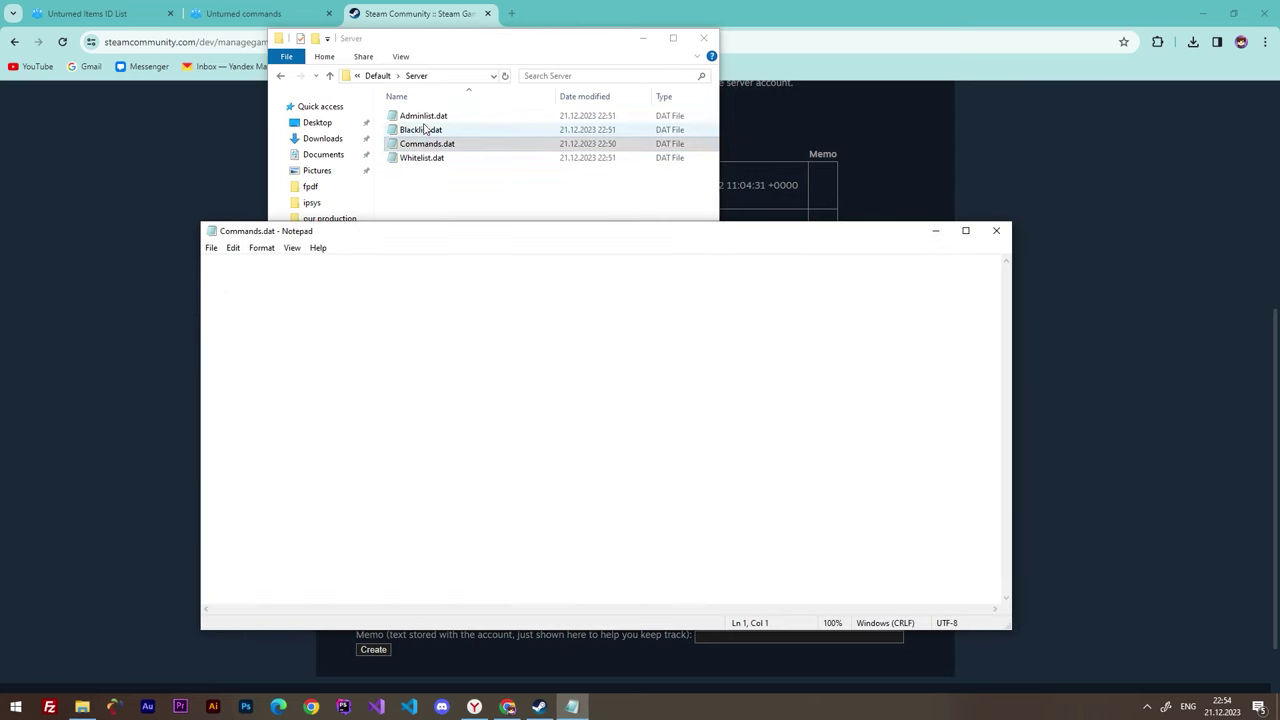
pyautogui.moveTo(324, 231); pyautogui.dragTo(855, 212)
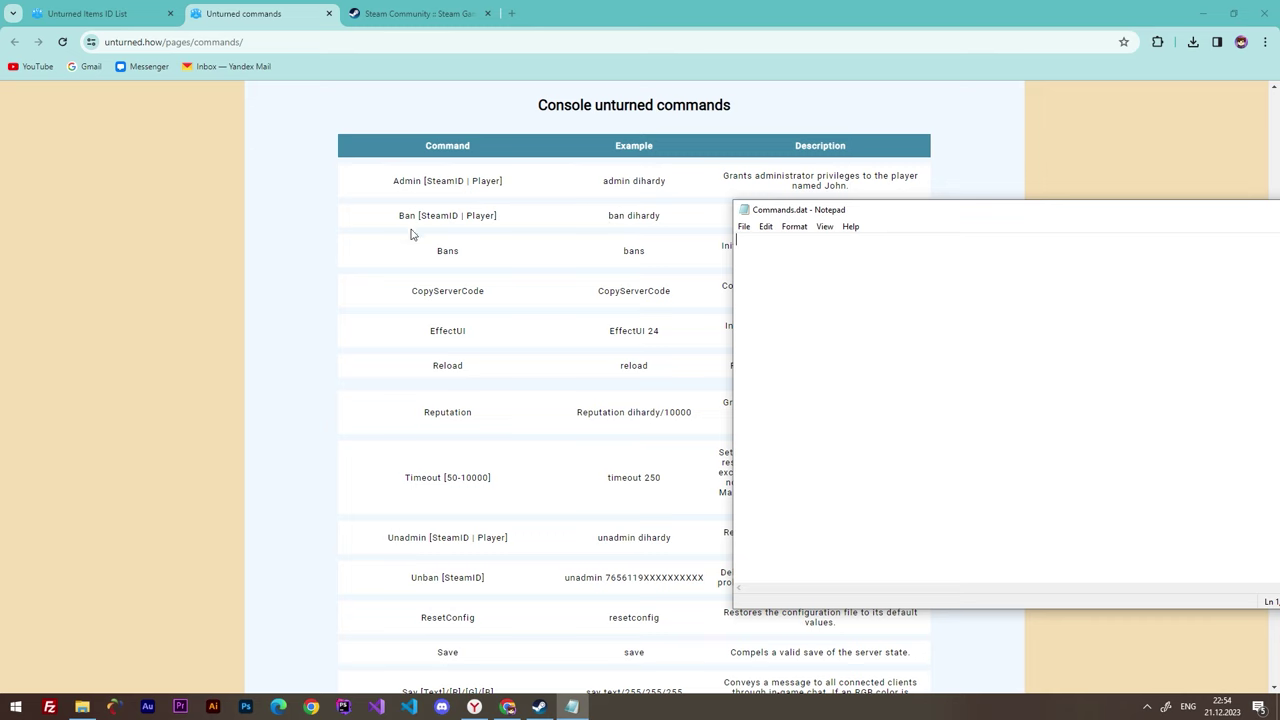
pyautogui.scroll(-5, 538, 445)
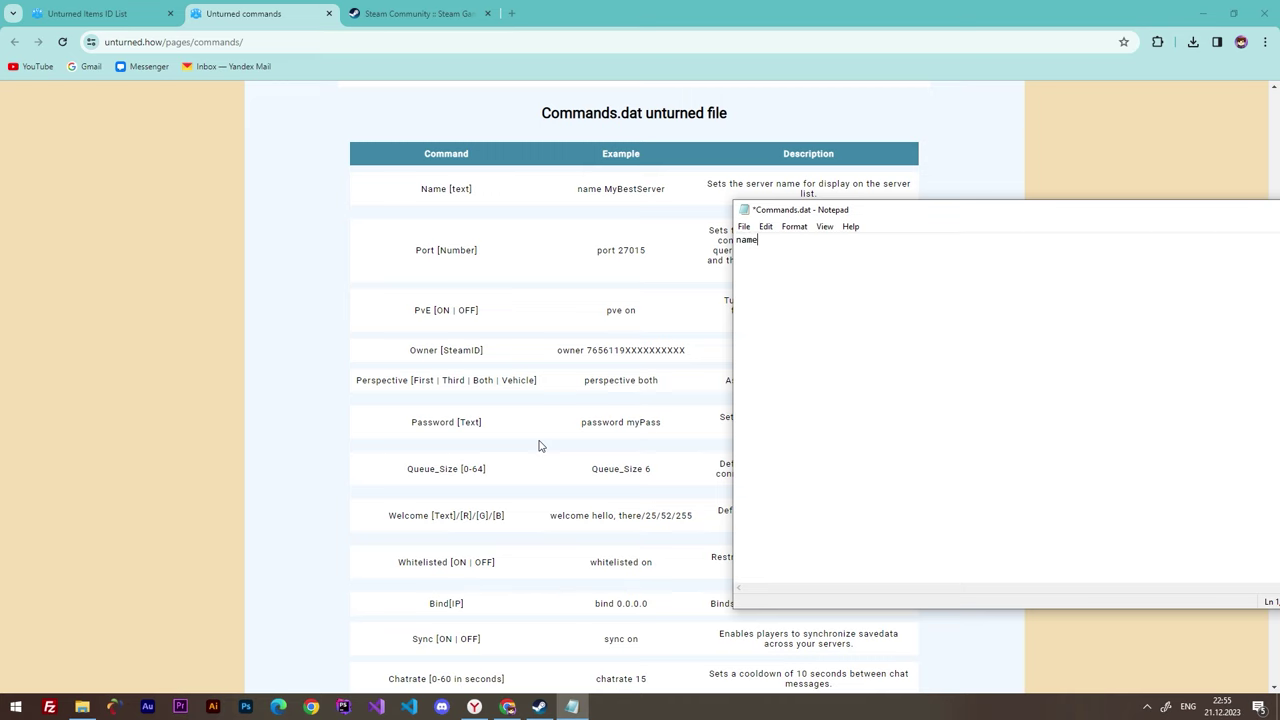
pyautogui.hotkey('ctrl', 'a')
pyautogui.click(600, 294)
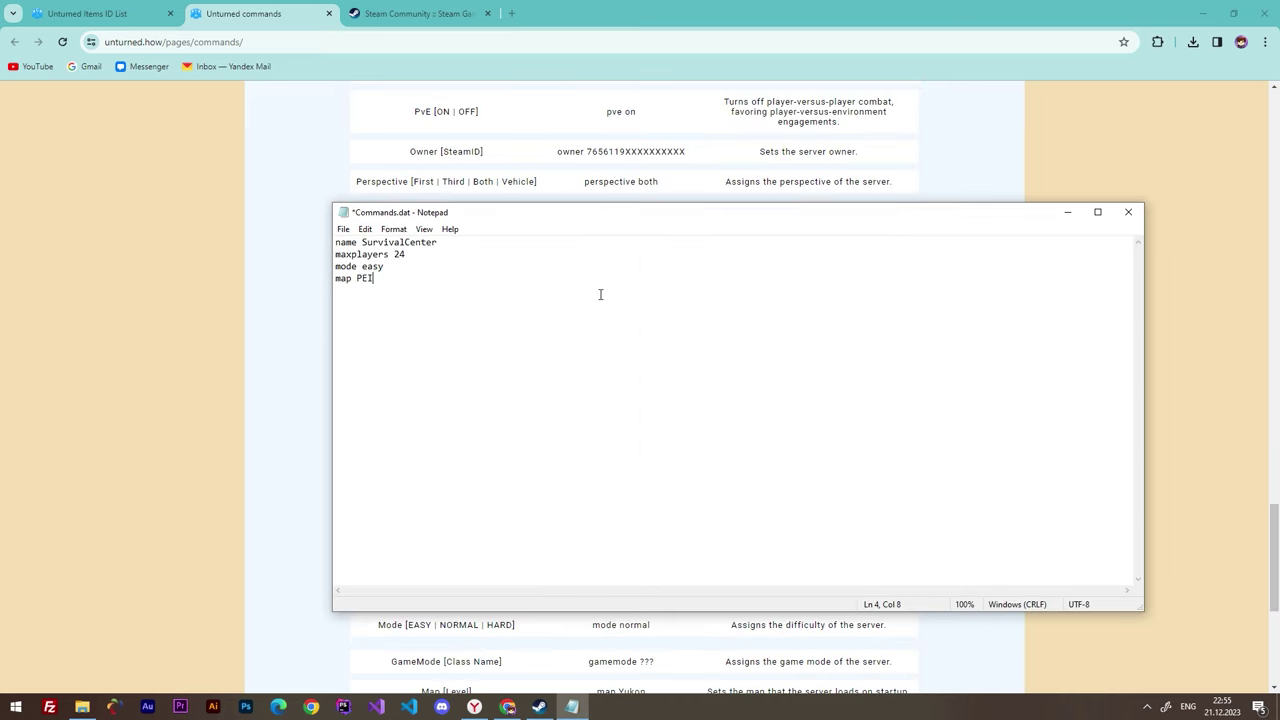
pyautogui.click(1128, 212)
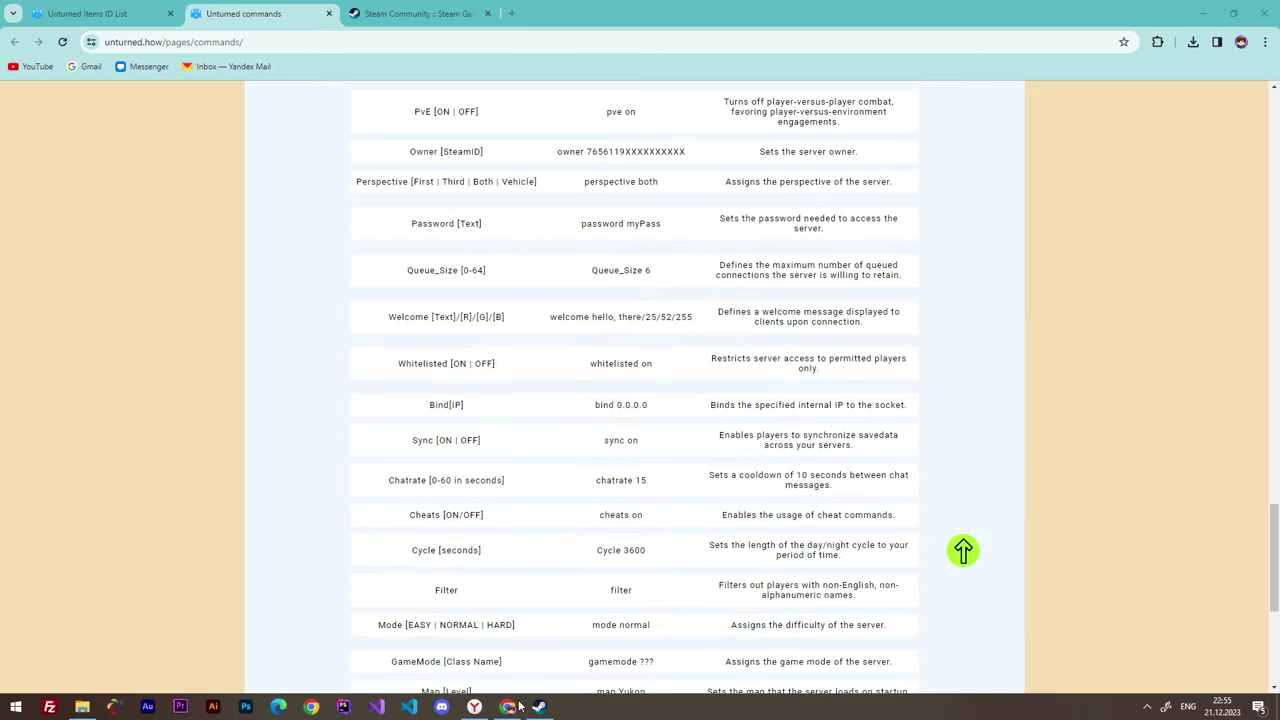
# Step: Navigate back up to the U3DS folder and launch Unturned.exe to start the SurvivalCenter server
pyautogui.click(82, 707)
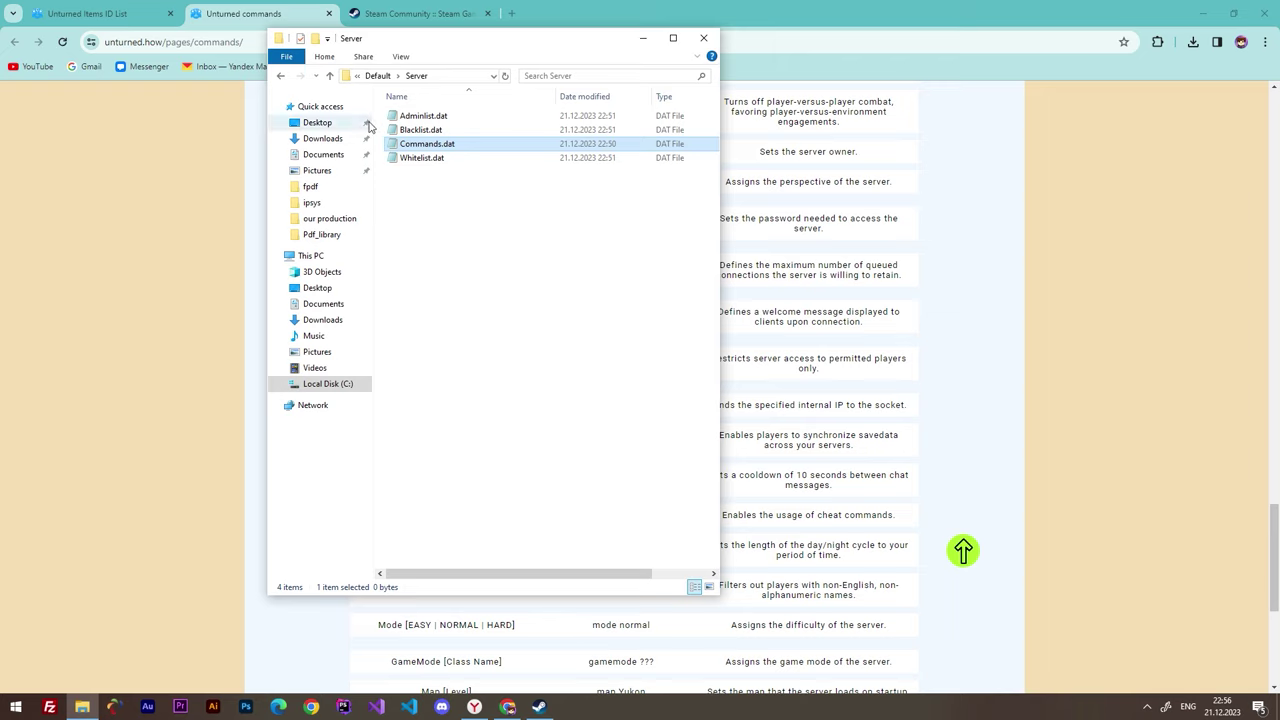
pyautogui.click(379, 78)
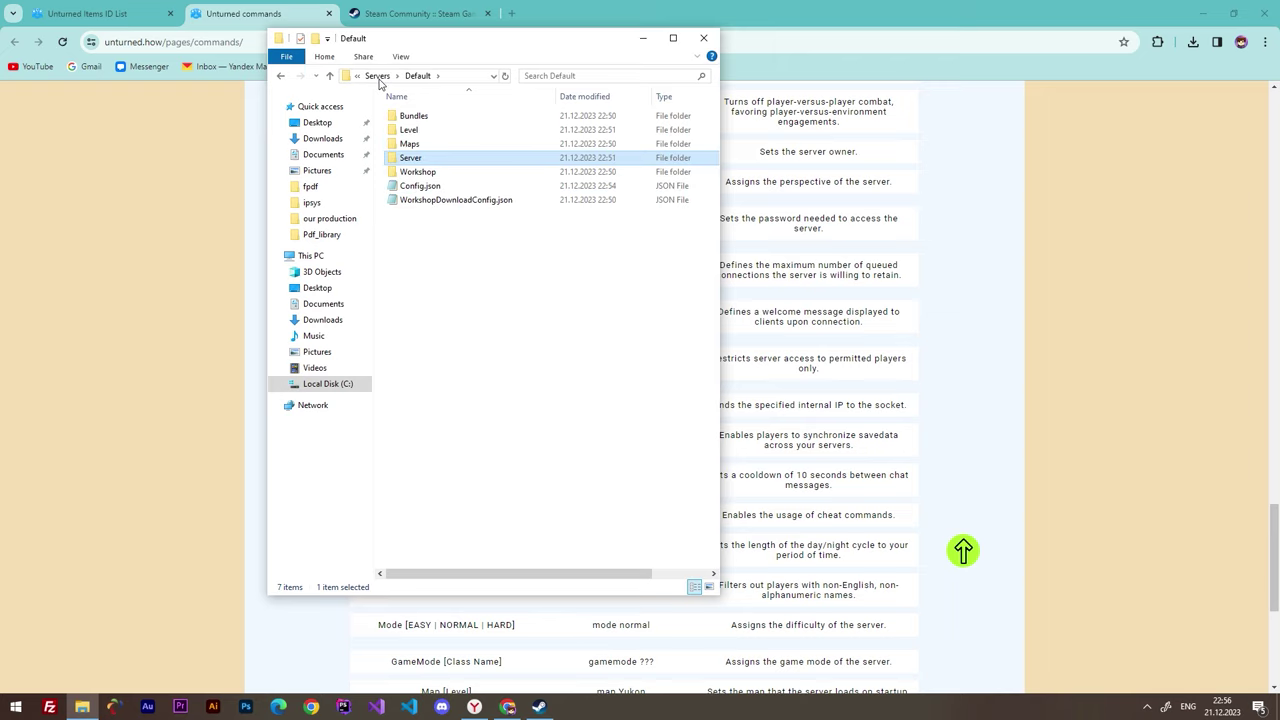
pyautogui.click(379, 78)
pyautogui.doubleClick(411, 120)
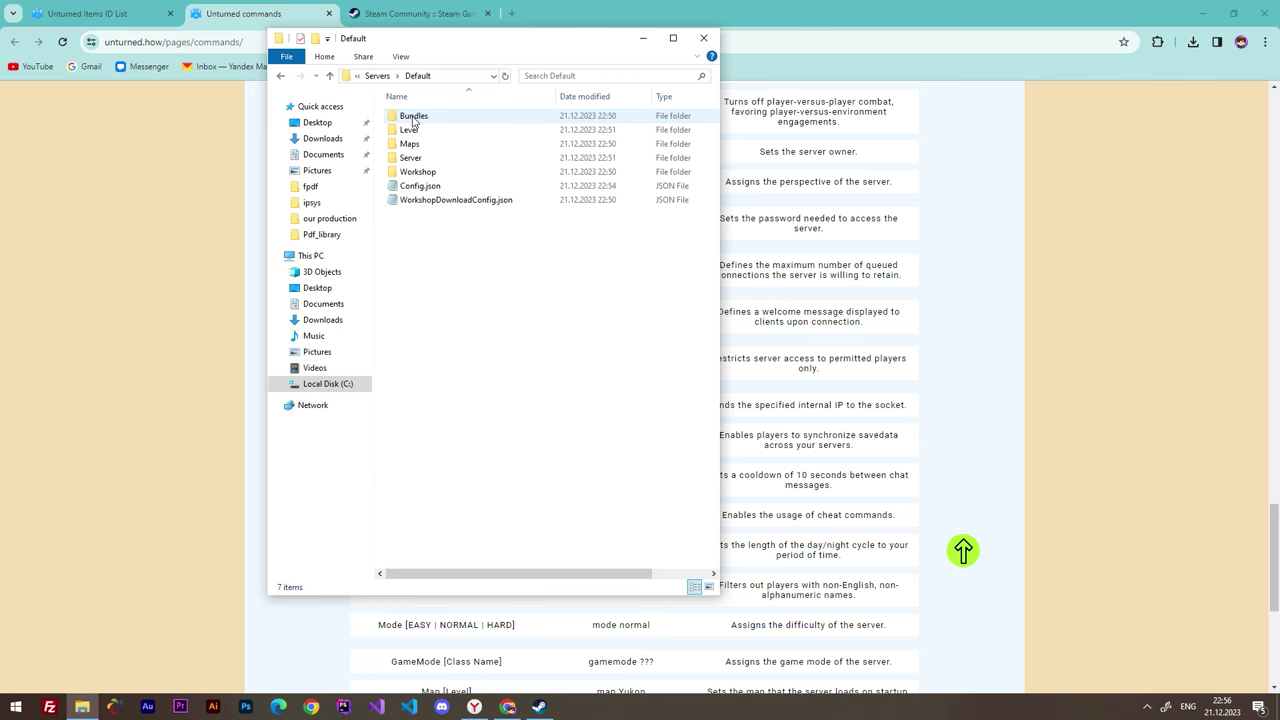
pyautogui.click(379, 79)
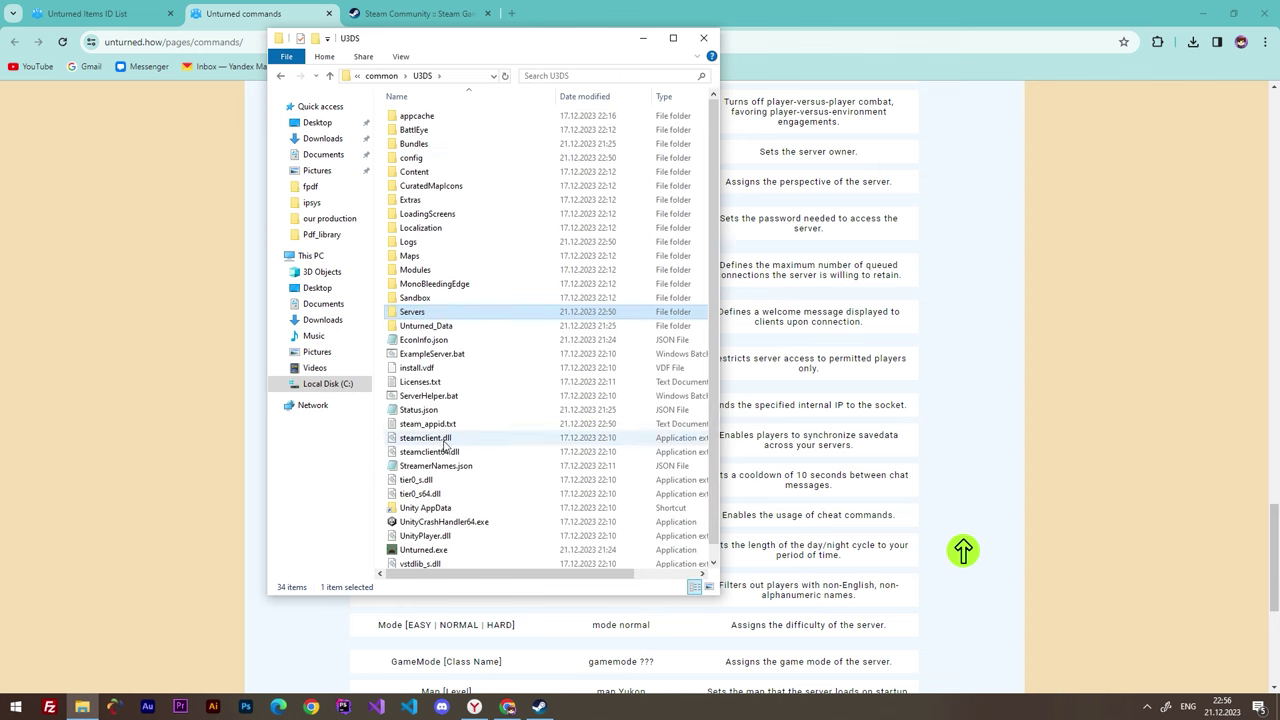
pyautogui.scroll(-1, 450, 440)
pyautogui.click(447, 535)
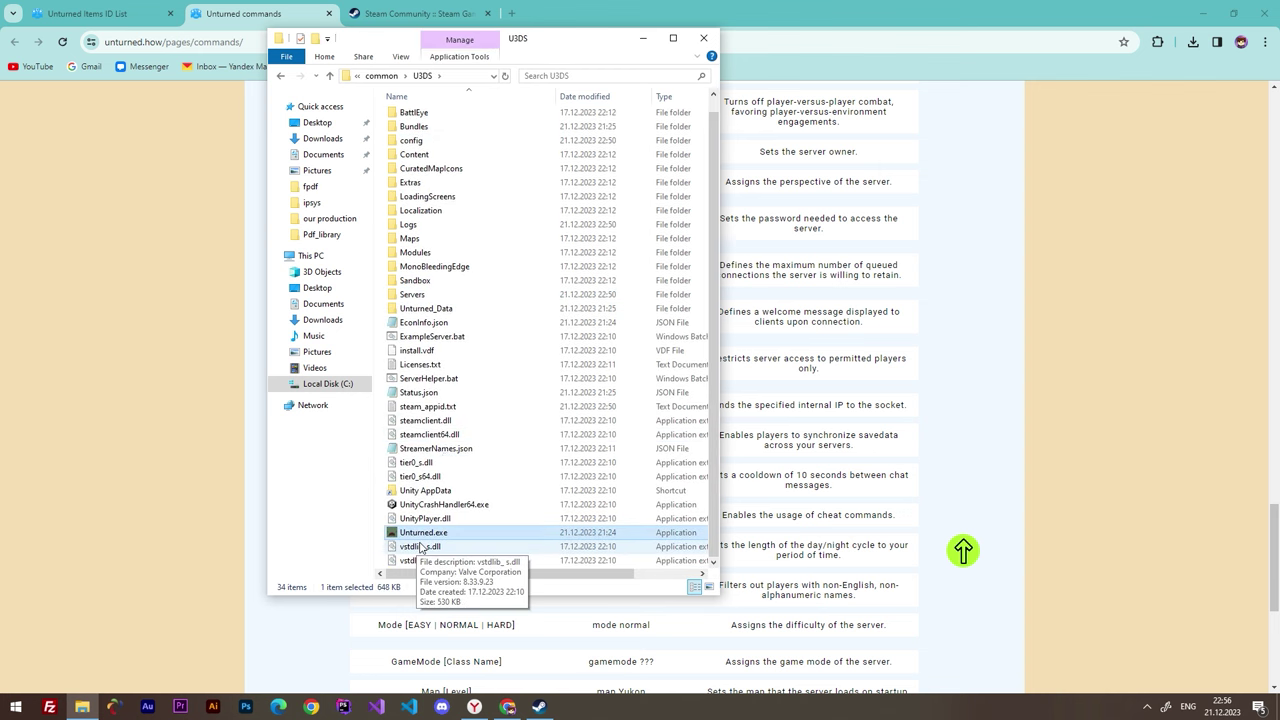
pyautogui.doubleClick(410, 538)
pyautogui.write('CopyServerC')
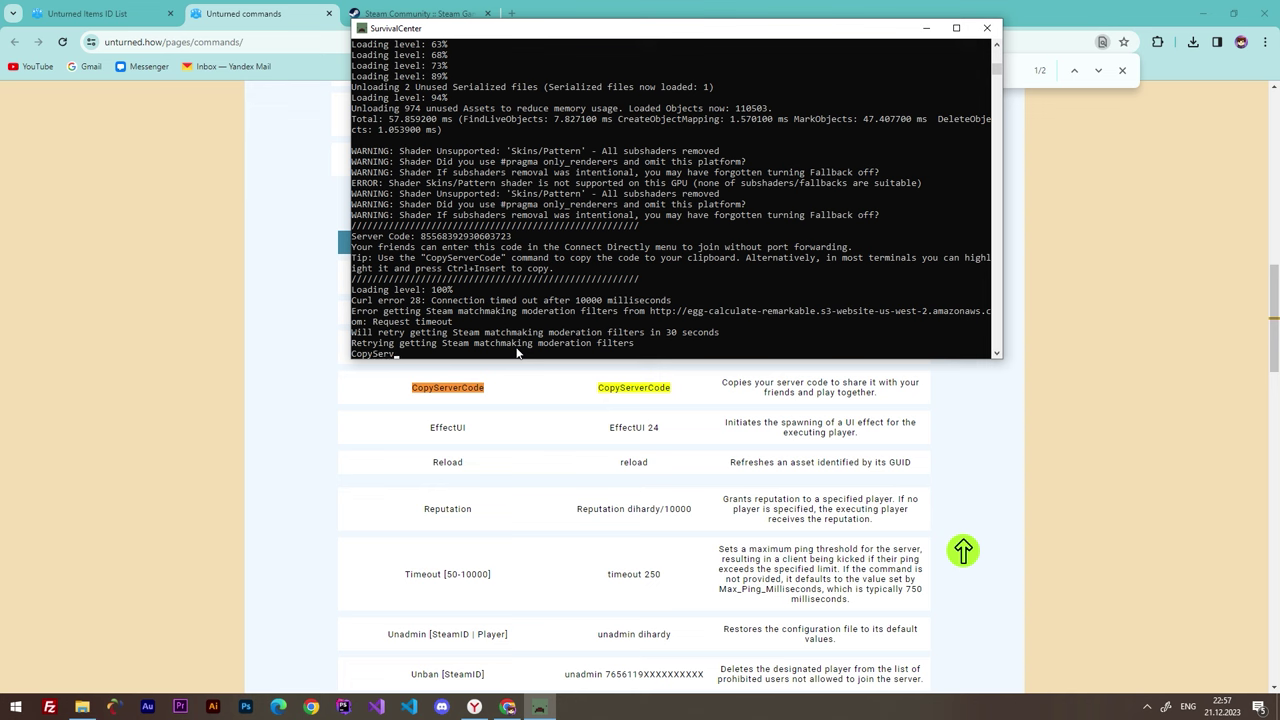
# Step: Run CopyServerCode in the server console, then minimise the SurvivalCenter console window
pyautogui.write('ode')
pyautogui.press('Return')
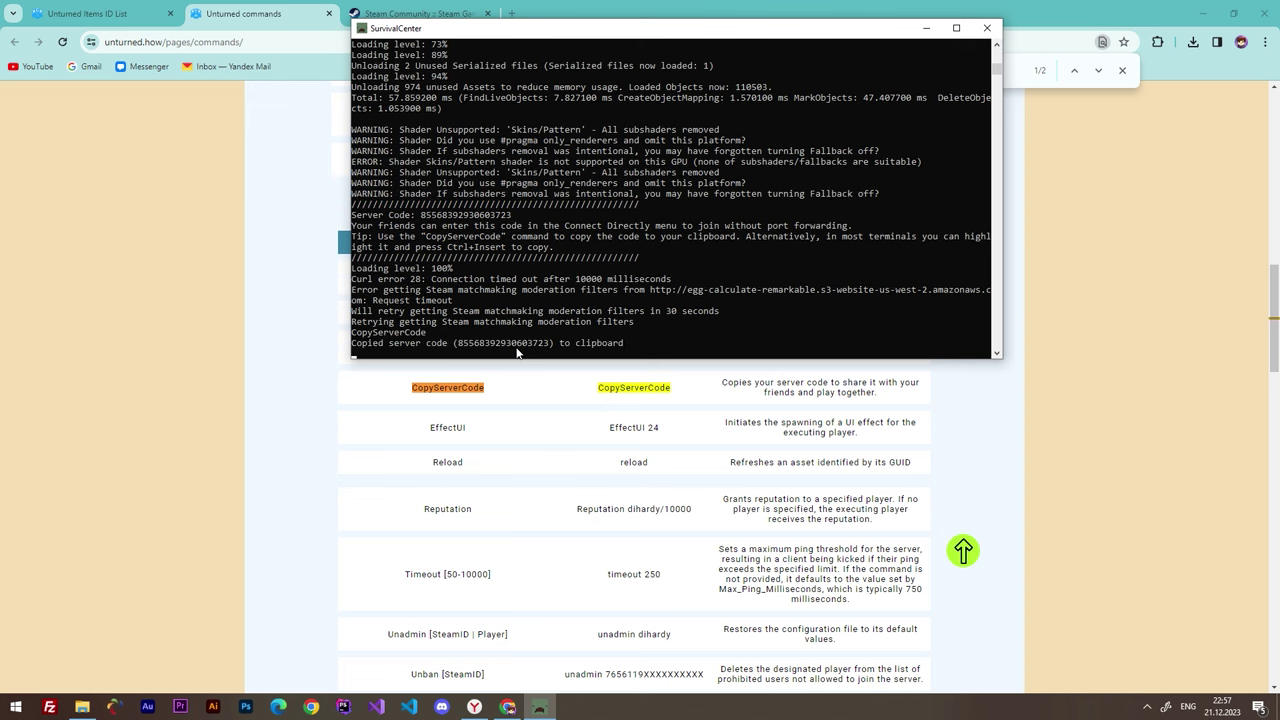
pyautogui.click(546, 710)
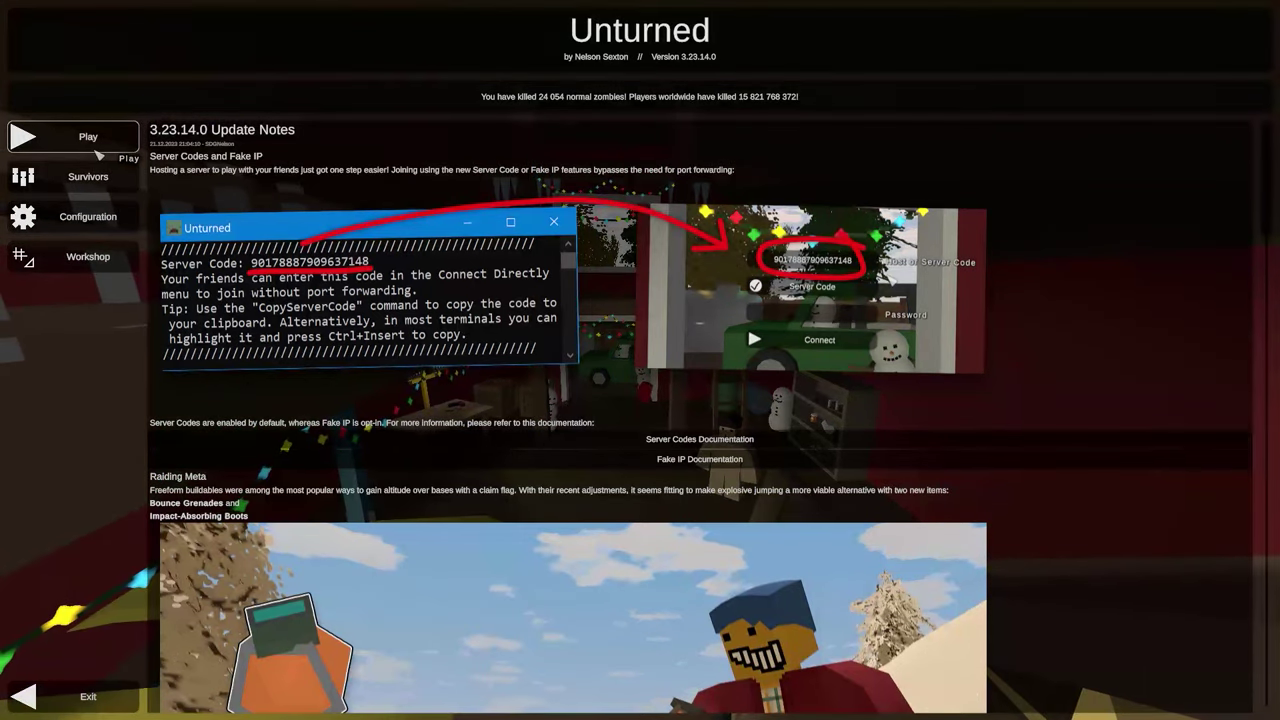
# Step: Join the SurvivalCenter server through Connect Directly by pasting the copied server code
pyautogui.click(100, 143)
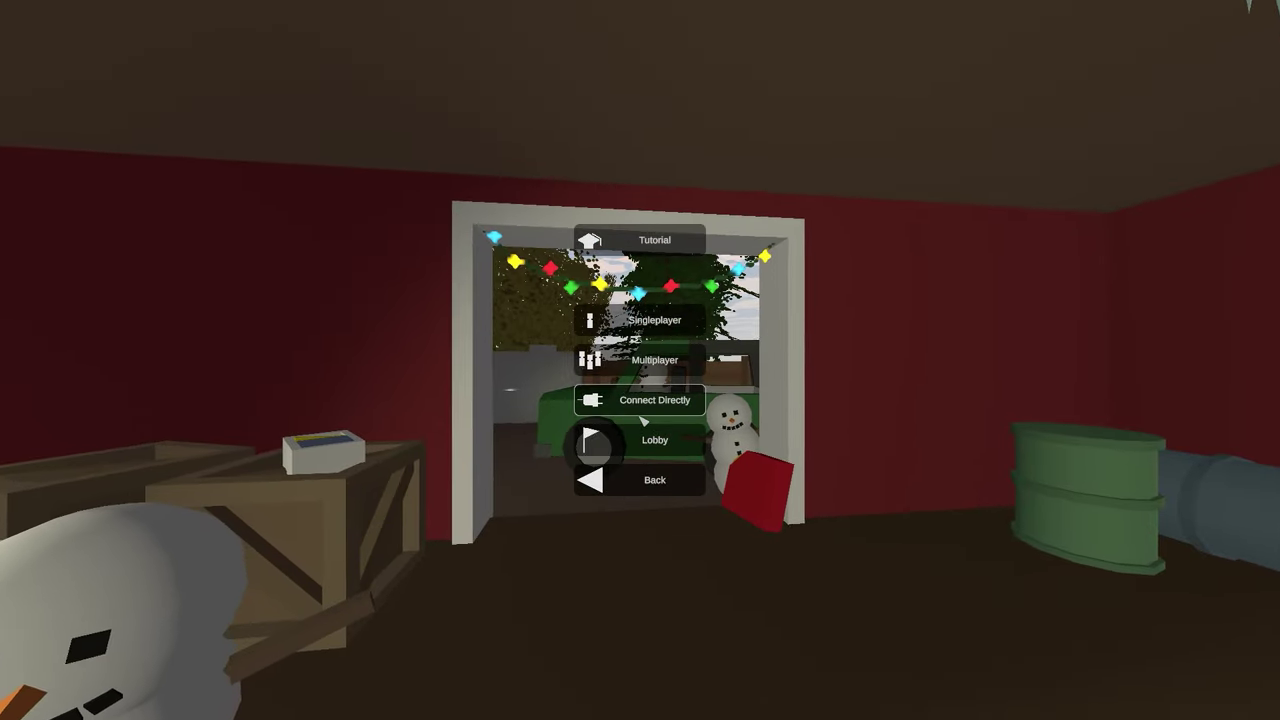
pyautogui.click(681, 408)
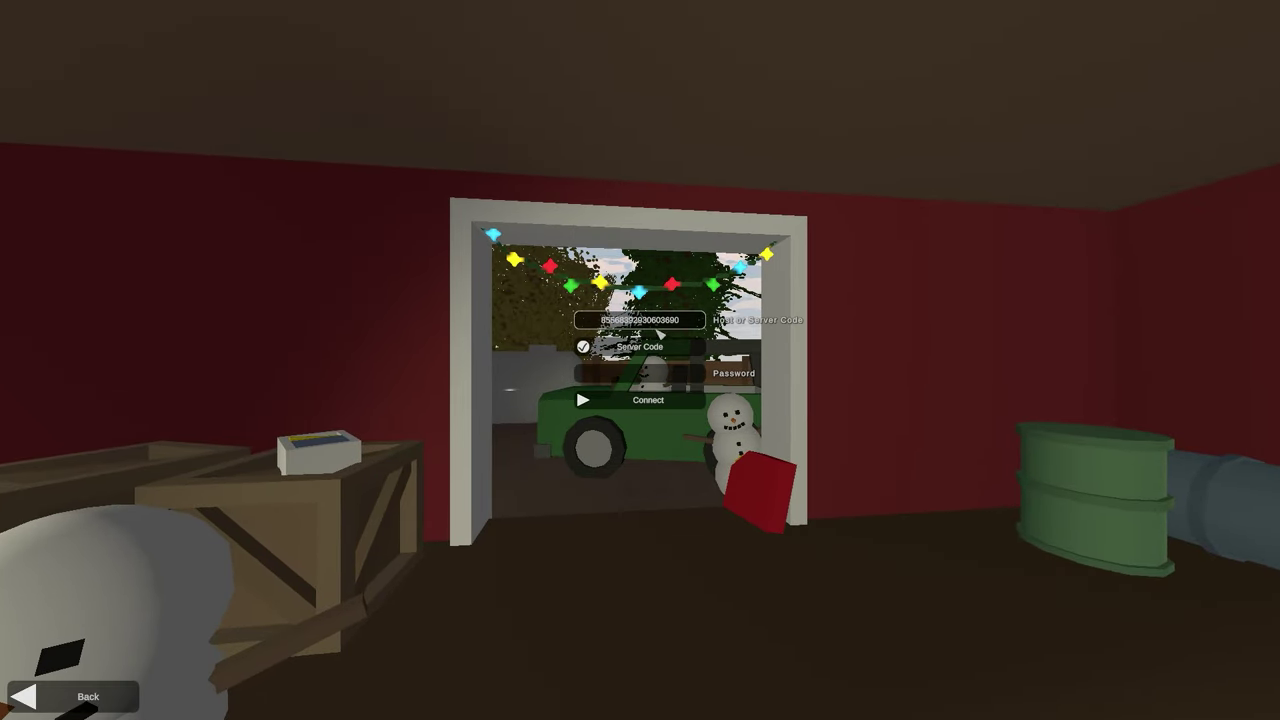
pyautogui.click(655, 328)
pyautogui.hotkey('ctrl', 'v')
pyautogui.click(650, 405)
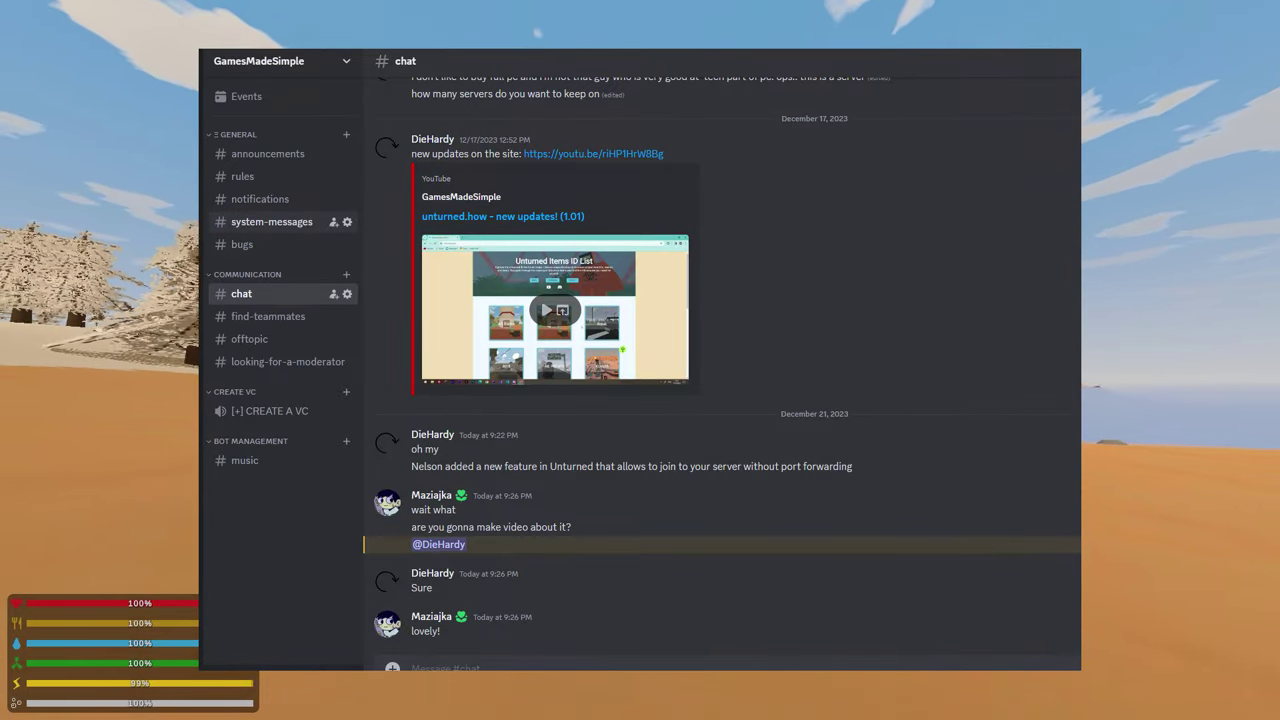
# Step: Bring the SurvivalCenter console forward, then switch to the unturned.how item ID page
pyautogui.press('super')
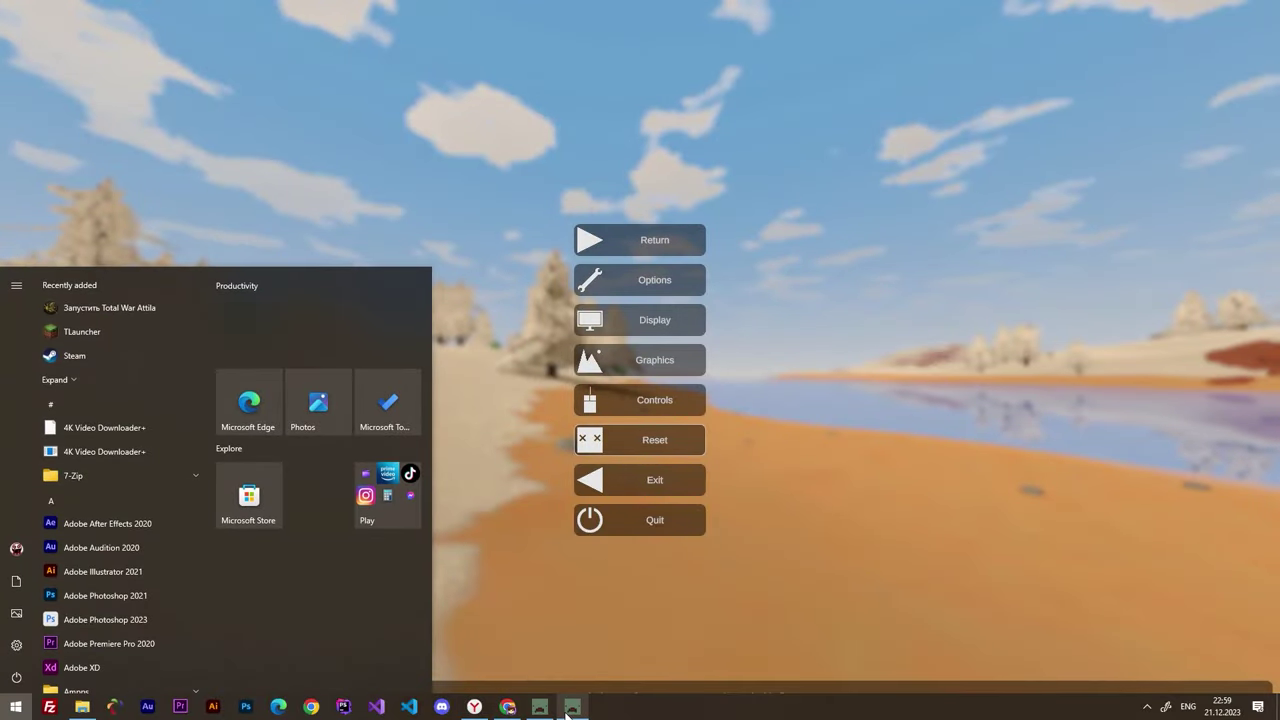
pyautogui.click(553, 708)
pyautogui.write('admin')
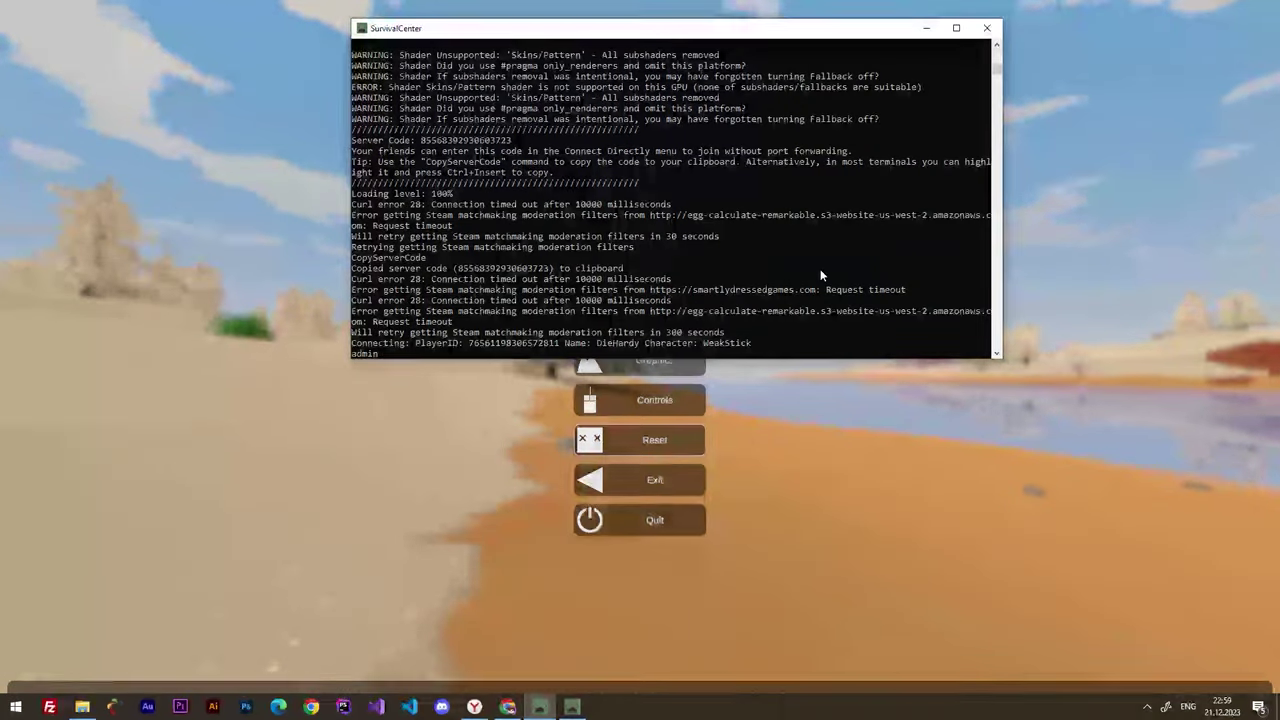
pyautogui.hotkey('alt', 'Tab')
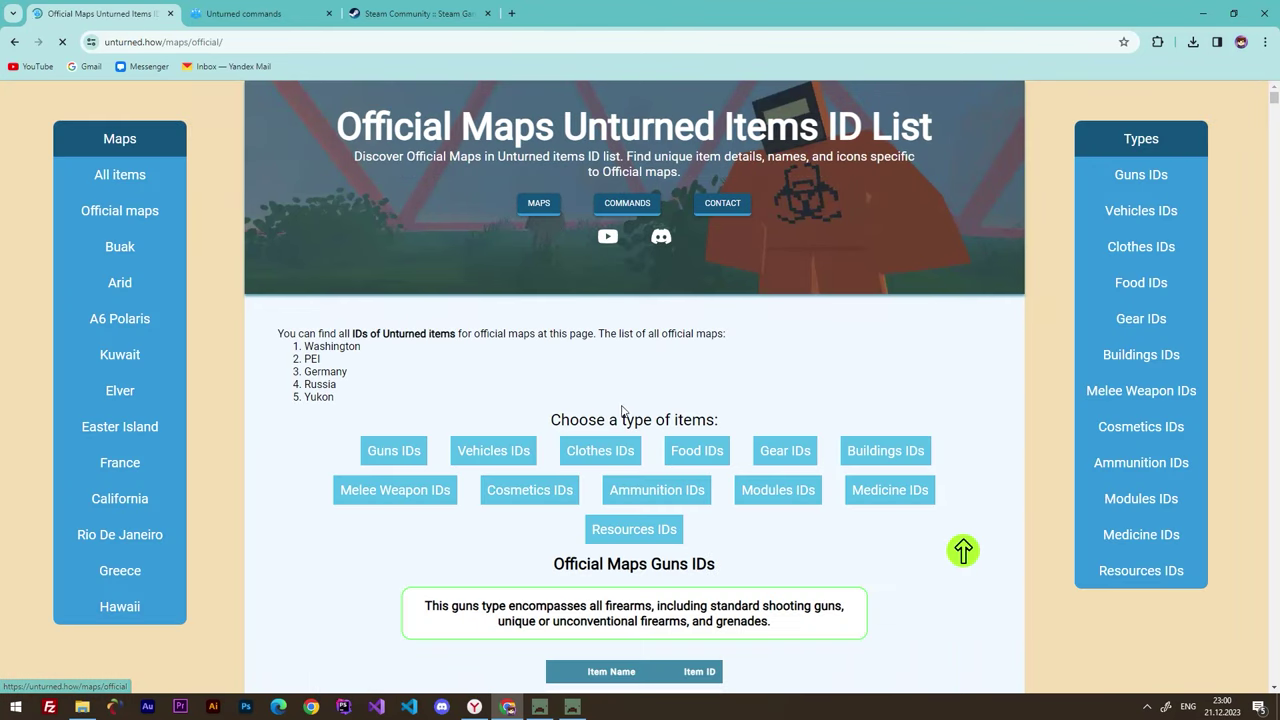
# Step: Browse the Vehicles IDs table on unturned.how, then return to the game and console
pyautogui.scroll(-1, 634, 451)
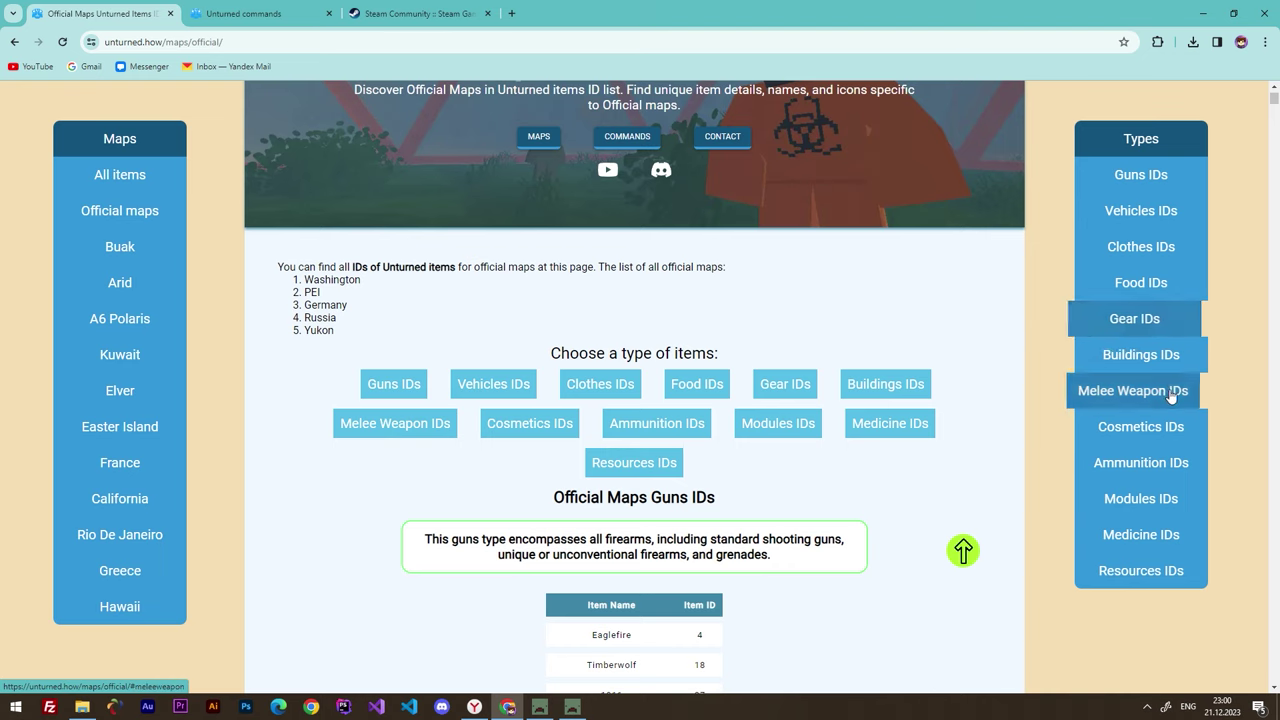
pyautogui.click(1131, 233)
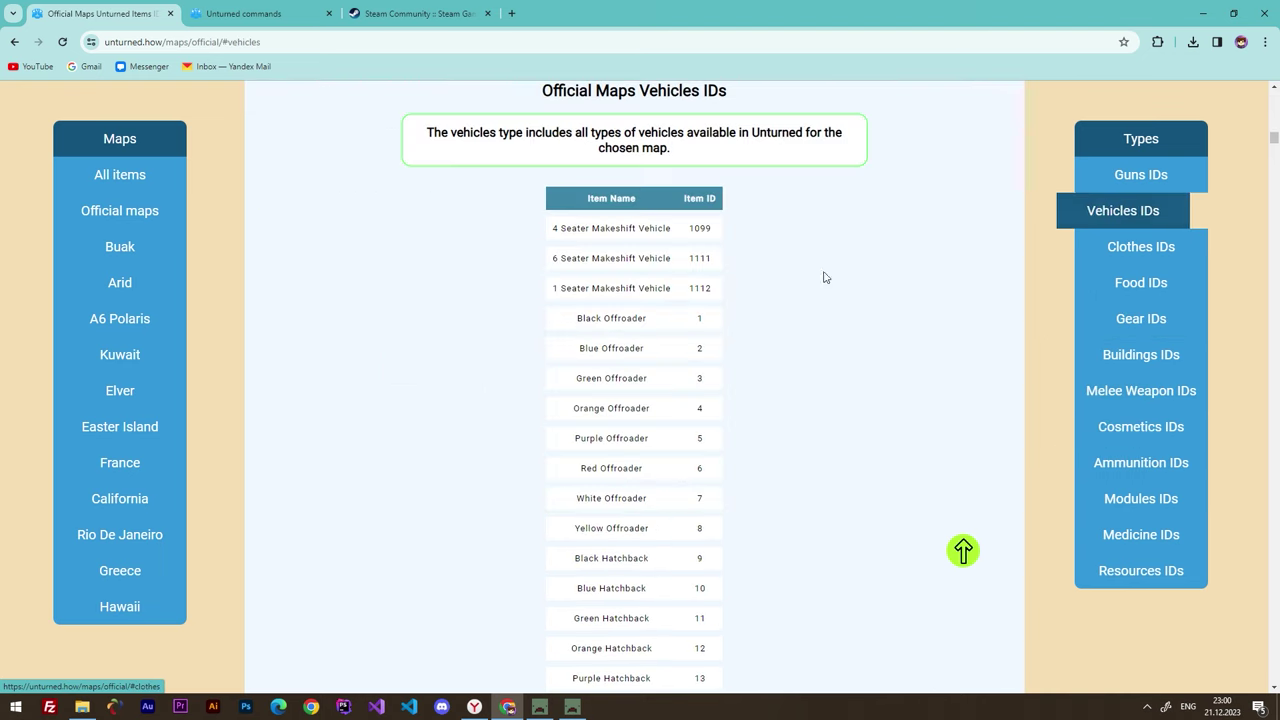
pyautogui.scroll(-10, 640, 420)
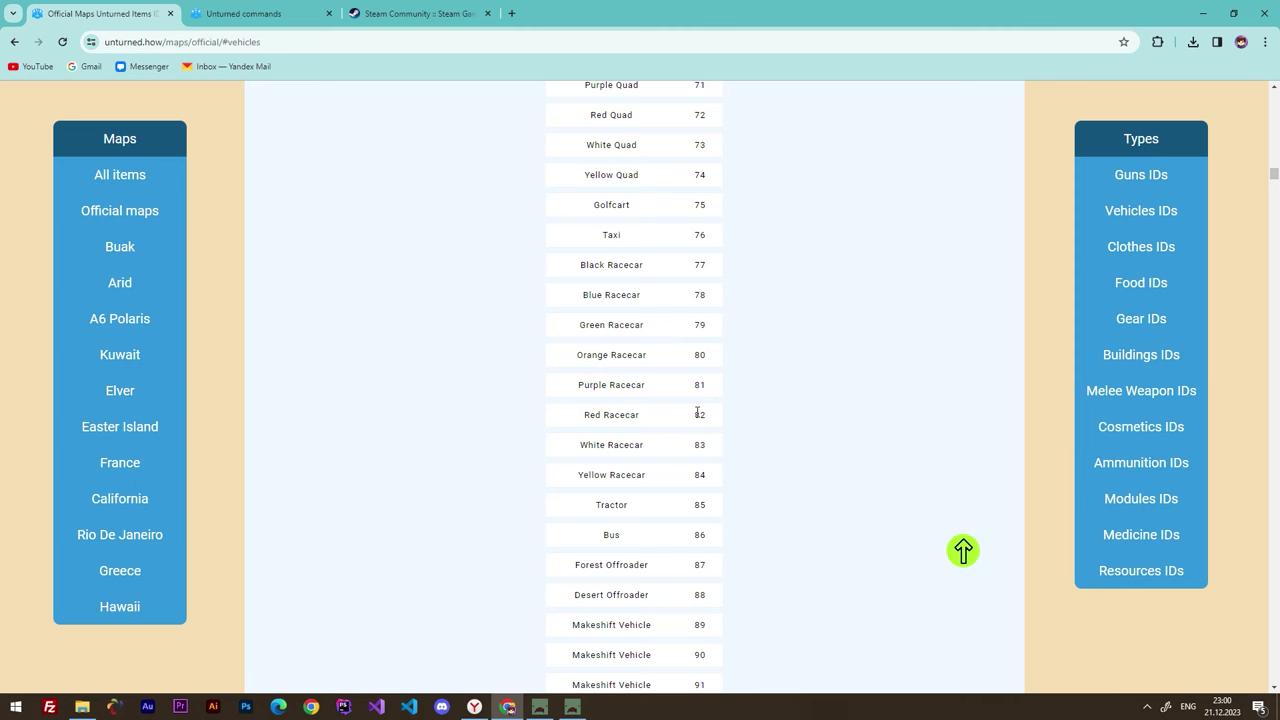
pyautogui.click(576, 706)
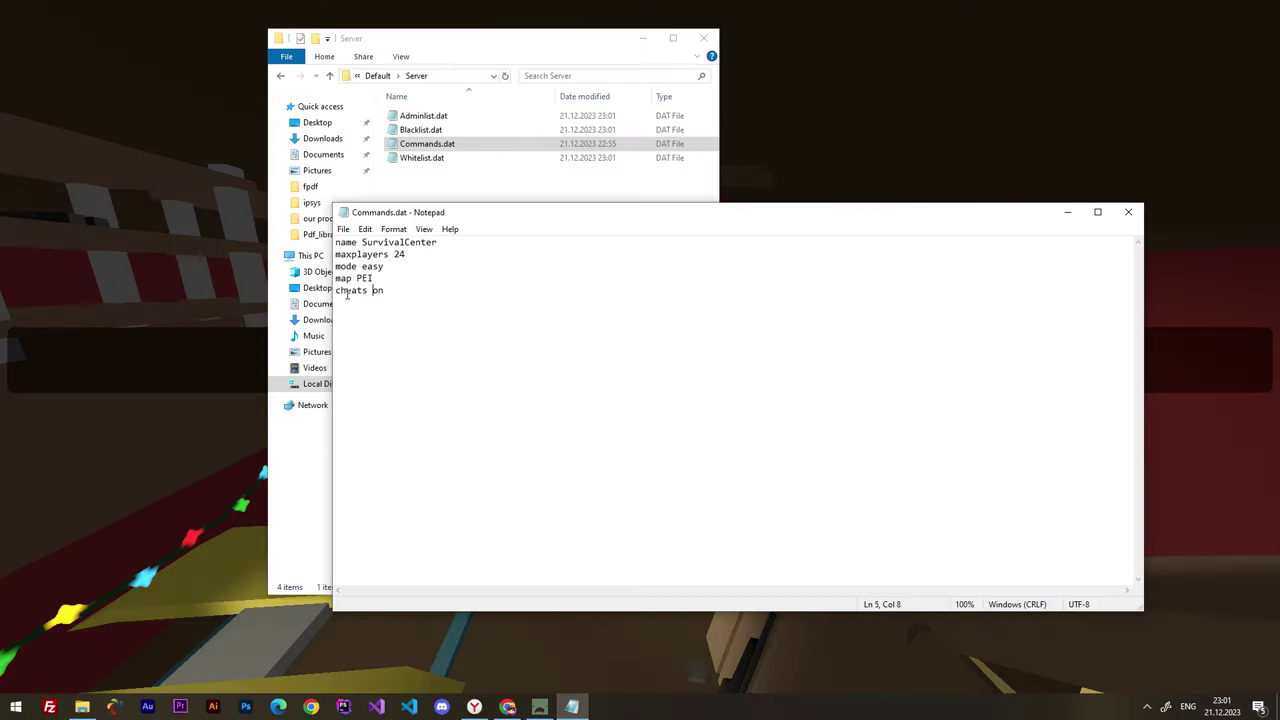
# Step: Confirm Commands.dat contains the 'cheats on' line and close the file
pyautogui.moveTo(346, 290); pyautogui.dragTo(372, 291)
pyautogui.click(372, 291)
pyautogui.click(1131, 212)
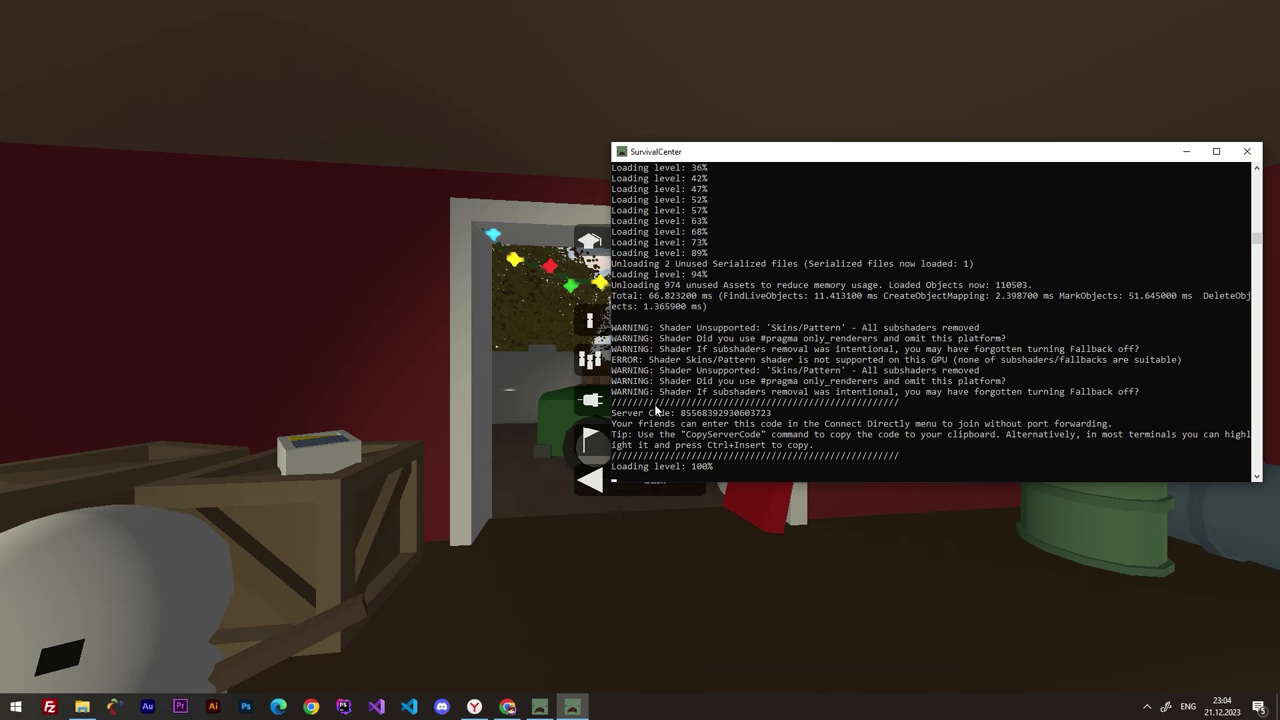
# Step: Enter CopyServerCode in the console and move the console window to the screen centre
pyautogui.write('CopyServerCode')
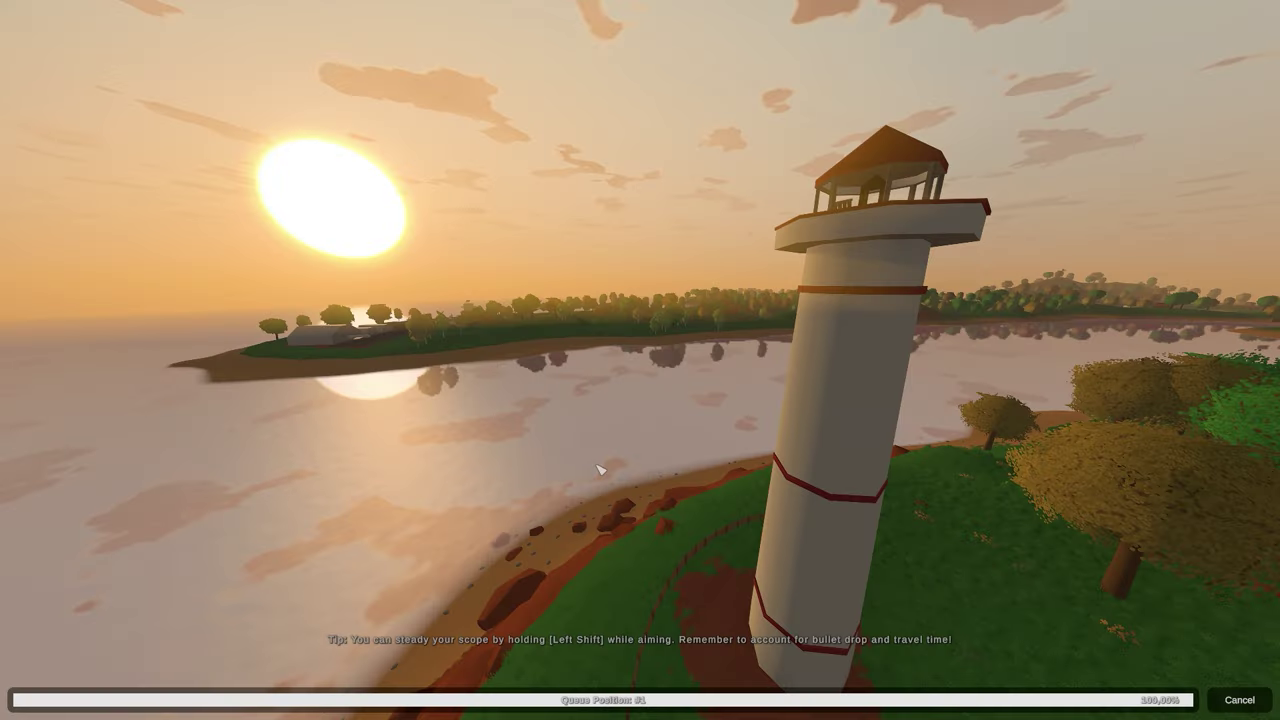
pyautogui.press('super')
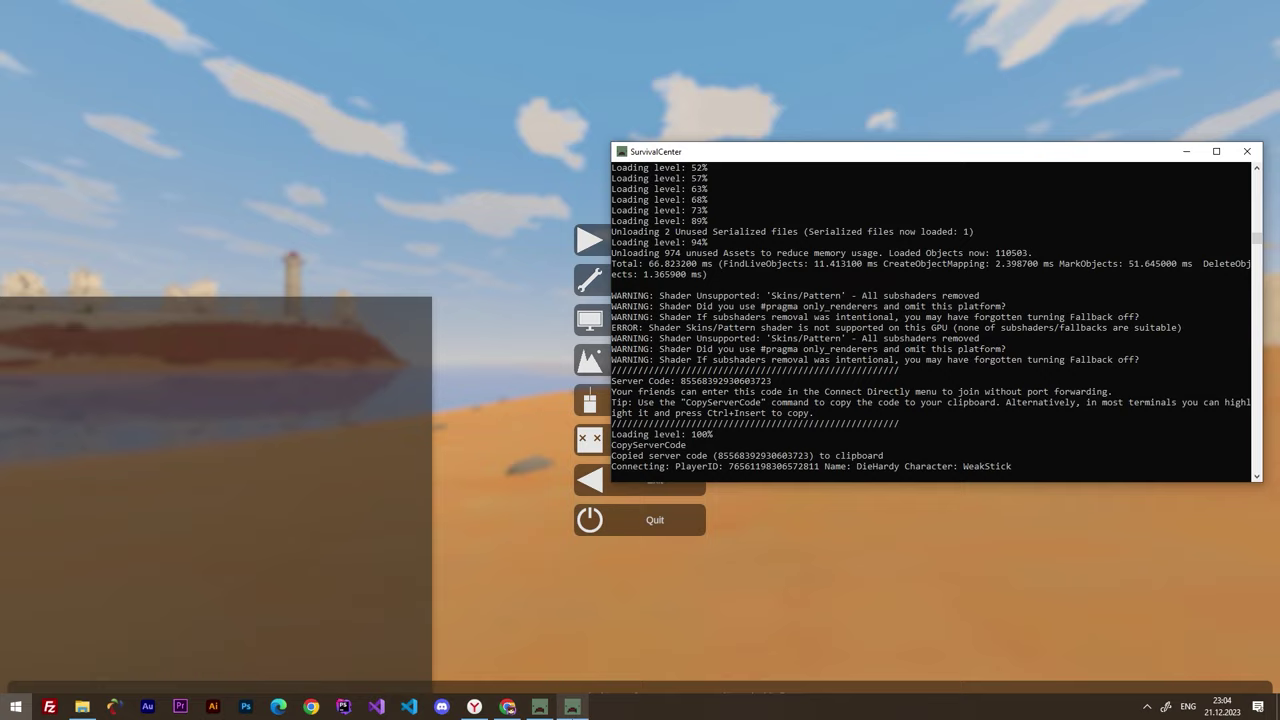
pyautogui.moveTo(656, 157)
pyautogui.mouseDown()
pyautogui.moveTo(411, 368)
pyautogui.moveTo(125, 234)
pyautogui.moveTo(137, 263)
pyautogui.moveTo(459, 229)
pyautogui.moveTo(402, 178)
pyautogui.moveTo(631, 419)
pyautogui.moveTo(384, 197)
pyautogui.moveTo(75, 168)
pyautogui.moveTo(466, 136)
pyautogui.mouseUp()
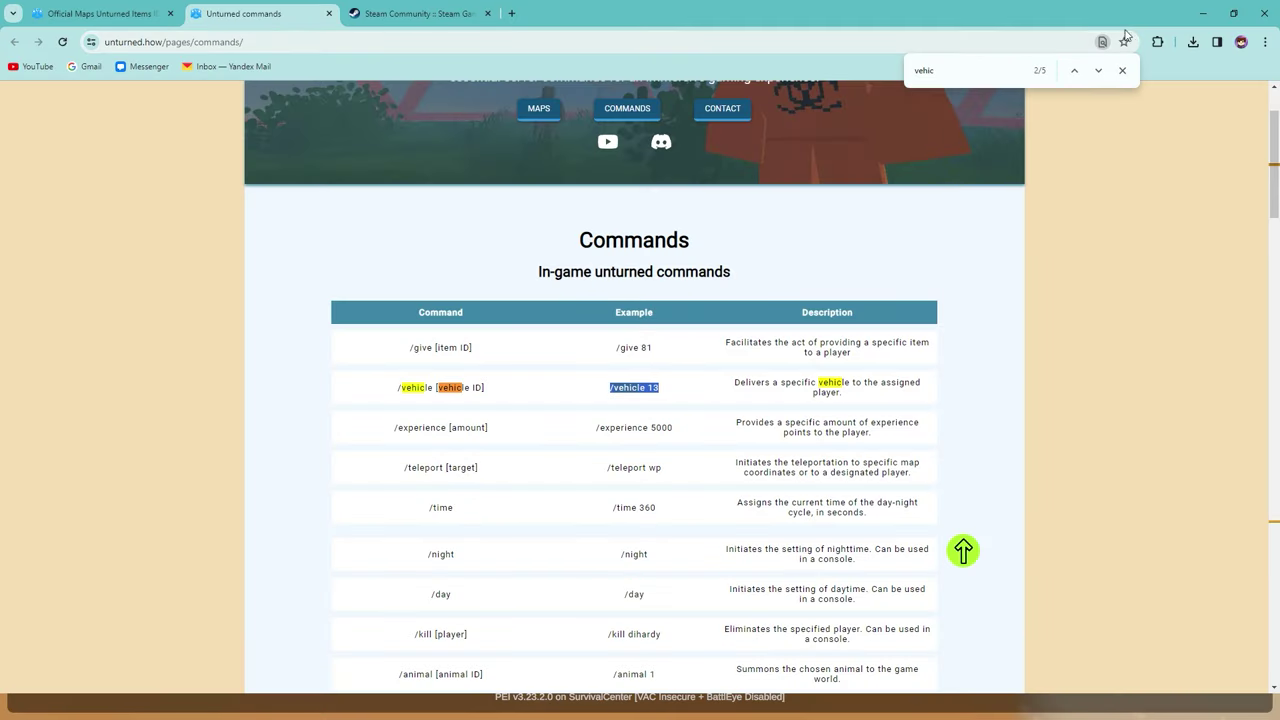
# Step: Spawn a hatchback by entering /vehicle 13 in the in-game chat
pyautogui.hotkey('alt', 'Tab')
pyautogui.press('Escape')
pyautogui.write('j/vehicle 13')
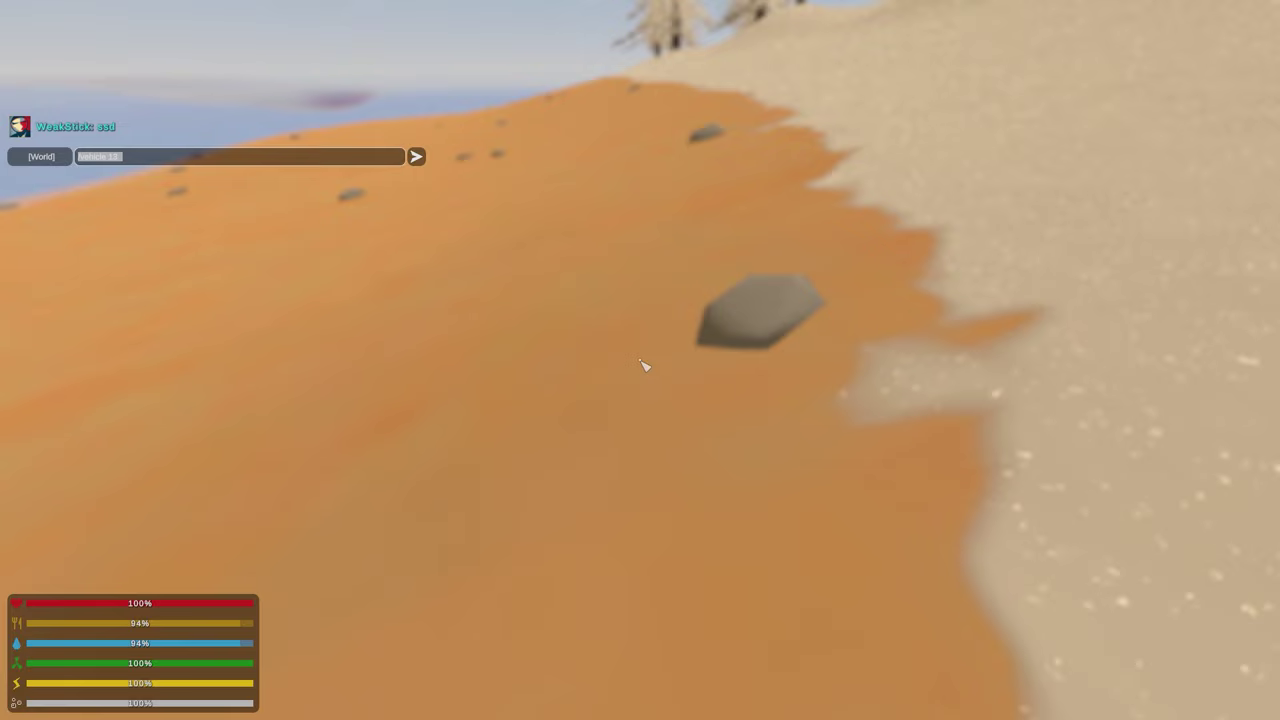
pyautogui.press('Return')
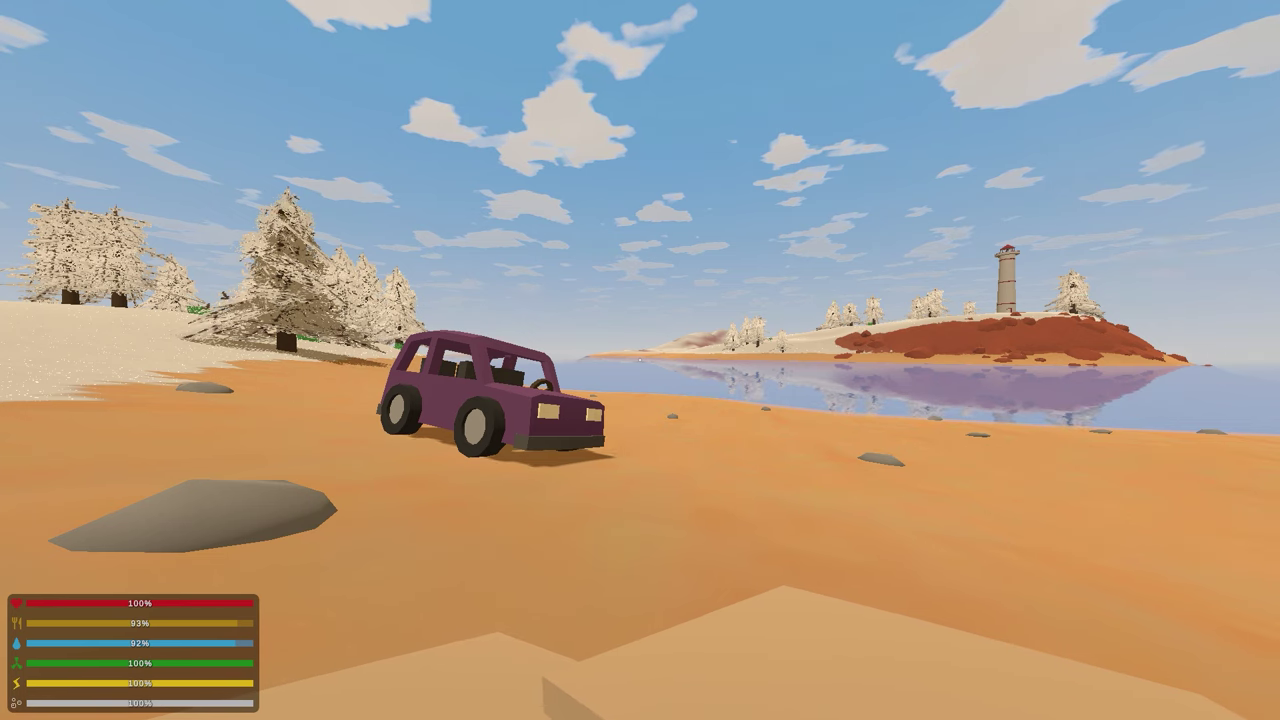
# Step: Walk up to the purple hatchback and view it from the front
pyautogui.hotkey('shift', 'w')
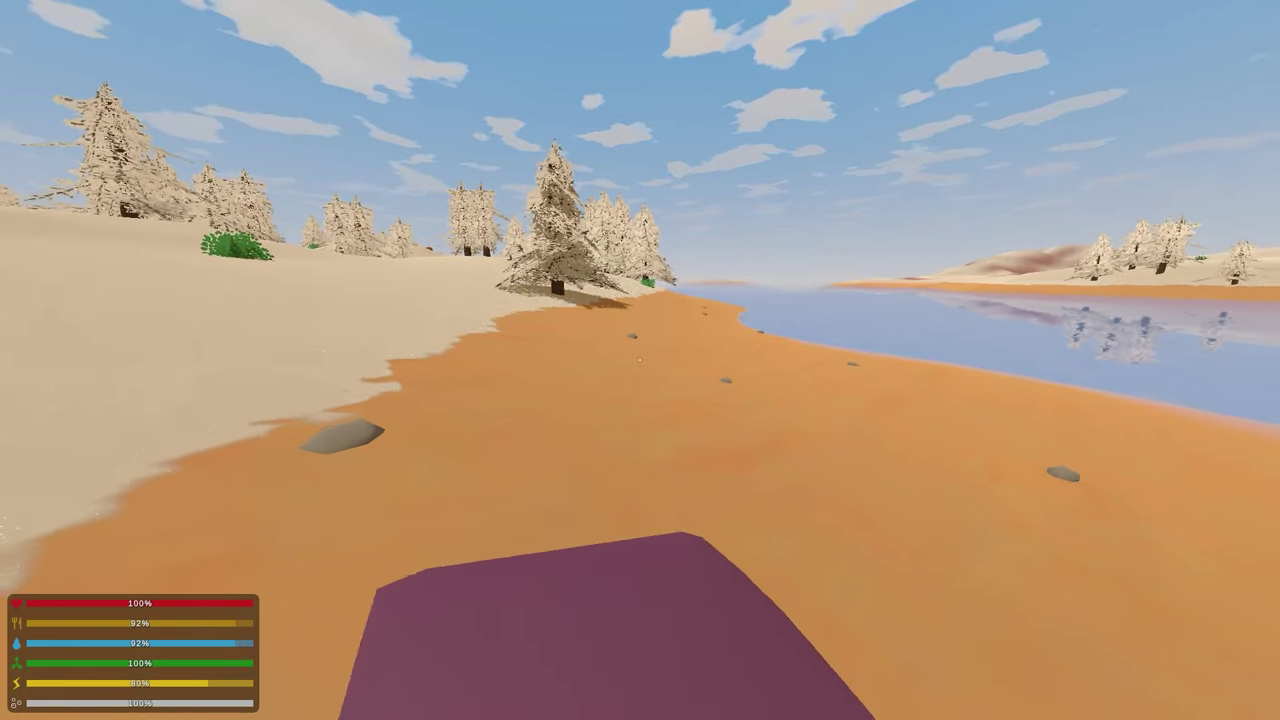
pyautogui.hotkey('shift', 'w')
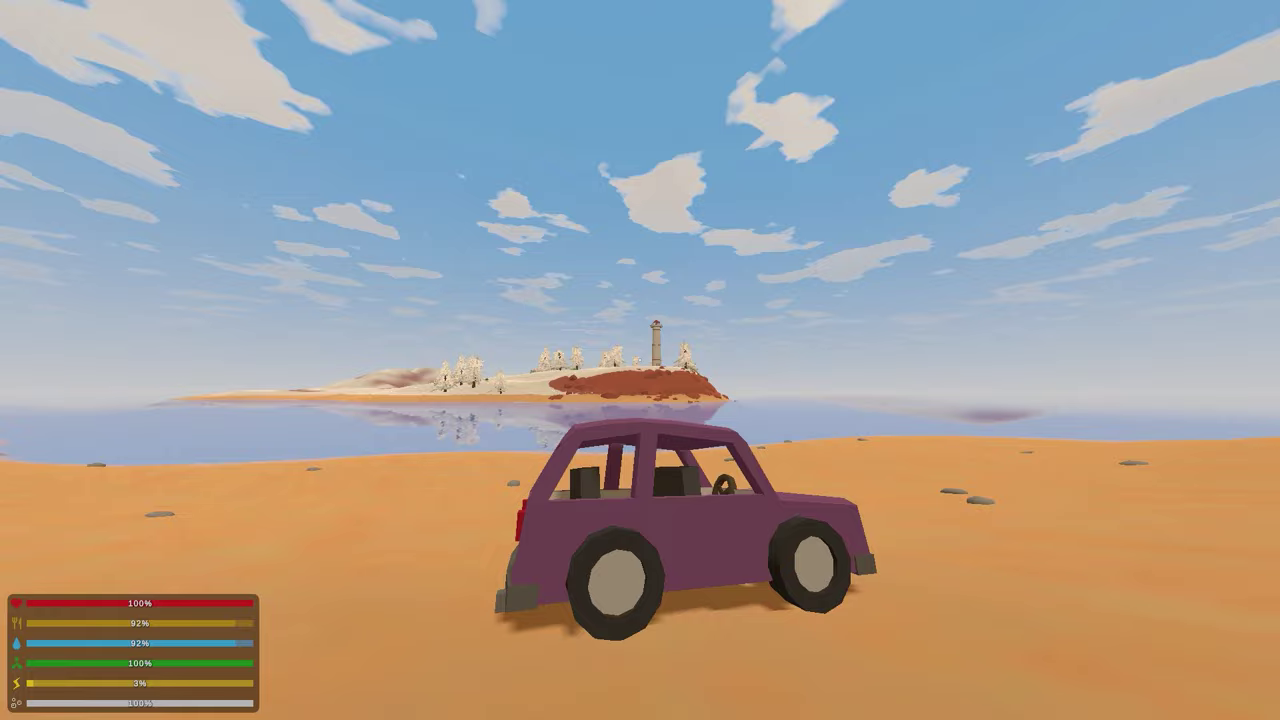
pyautogui.press('w')
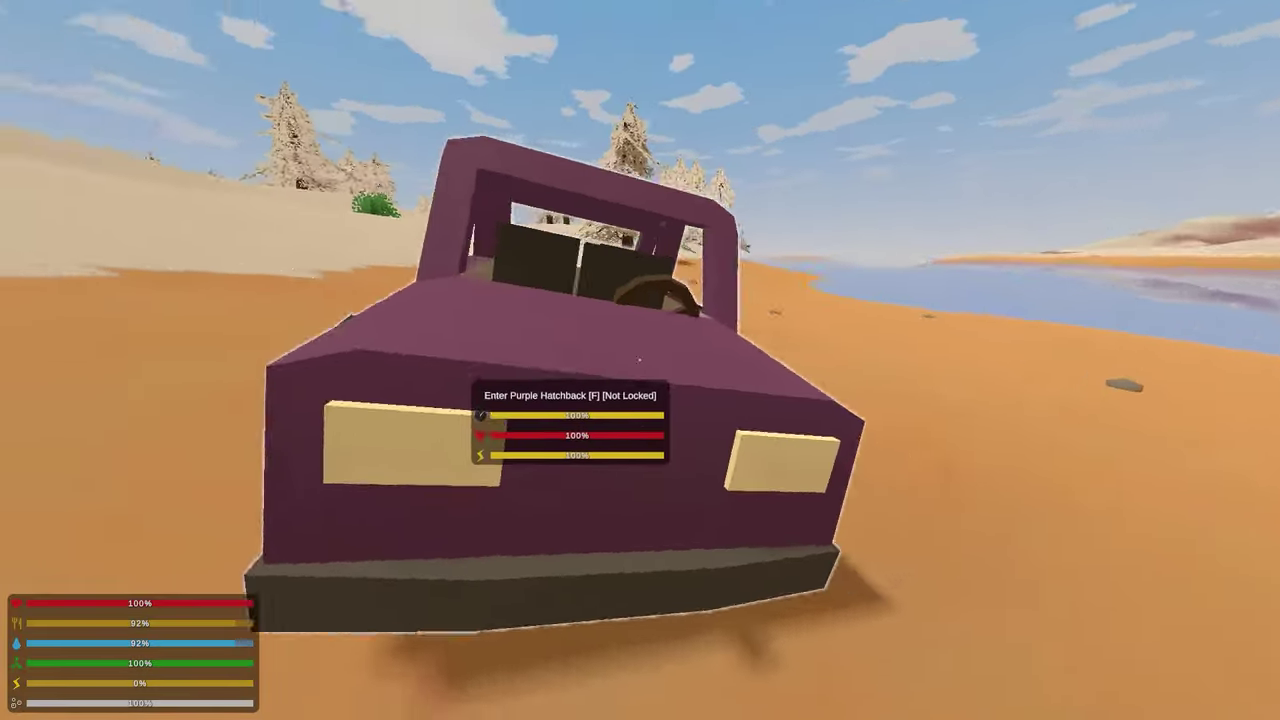
pyautogui.press('c')
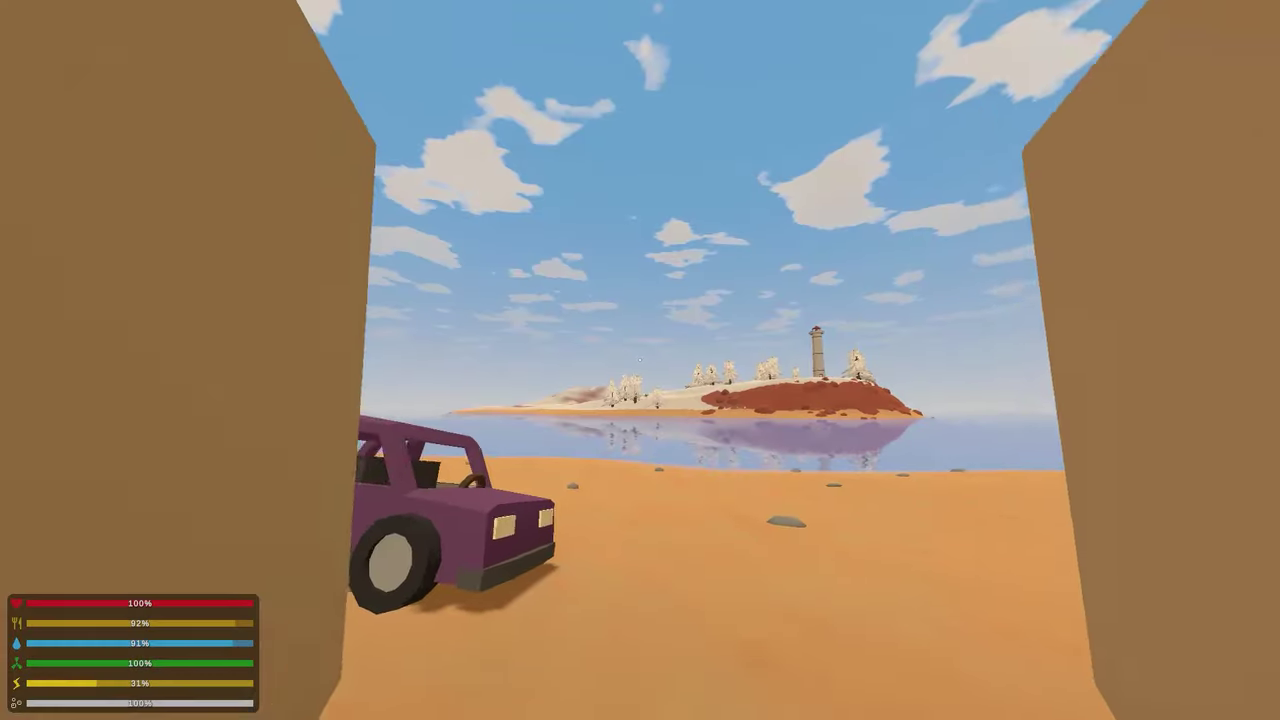